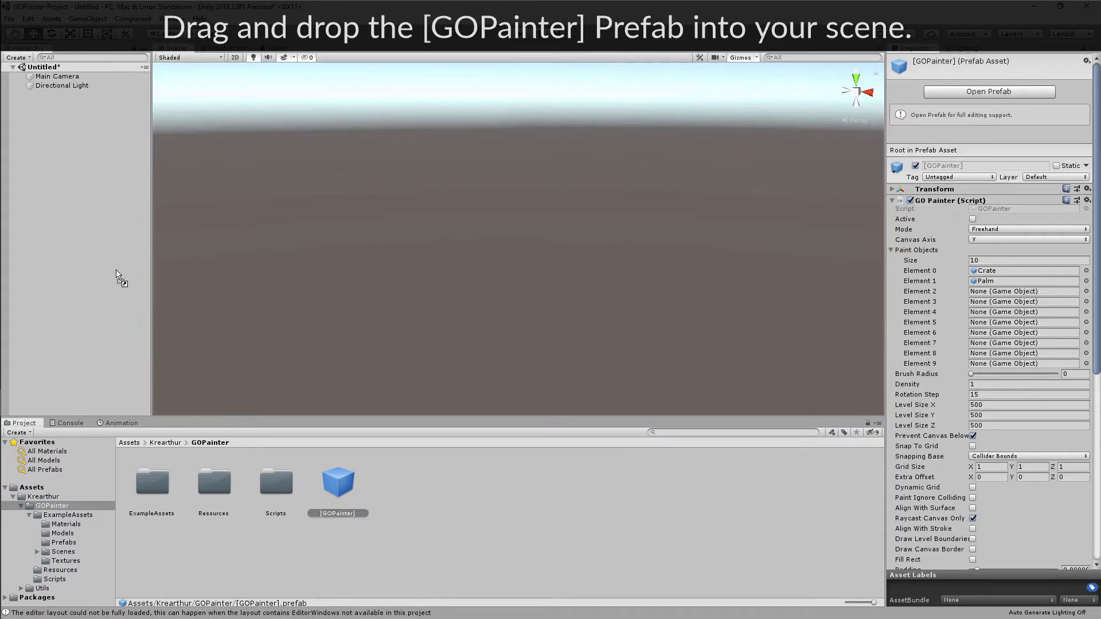
# - Add the [GOPainter] prefab to the scene and activate its GO Painter script
pyautogui.moveTo(84, 228); pyautogui.dragTo(84, 228)
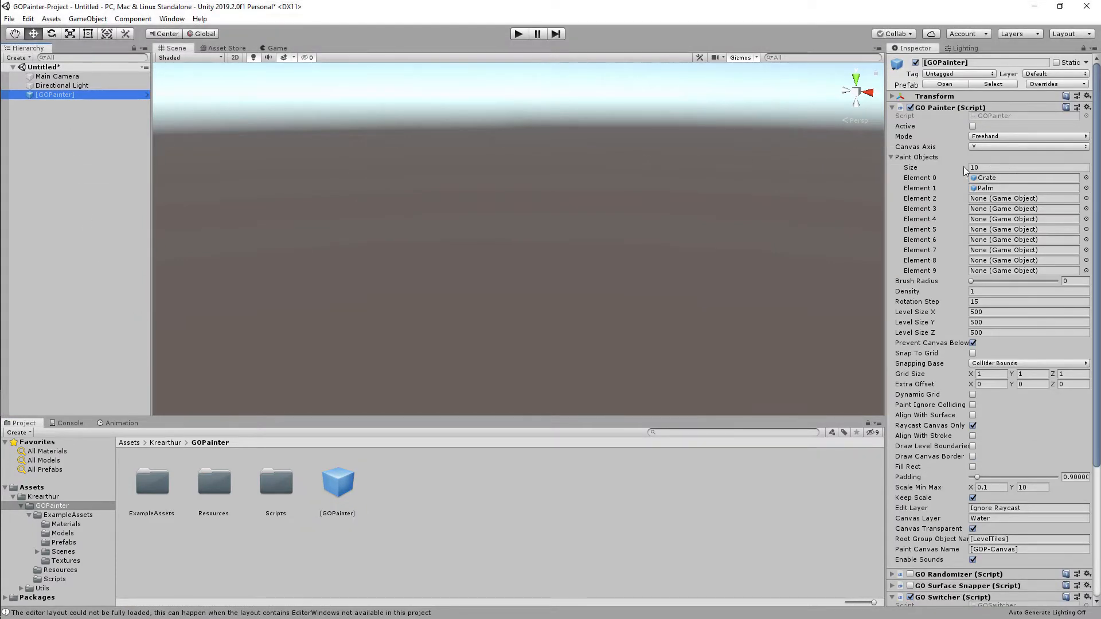
pyautogui.click(972, 126)
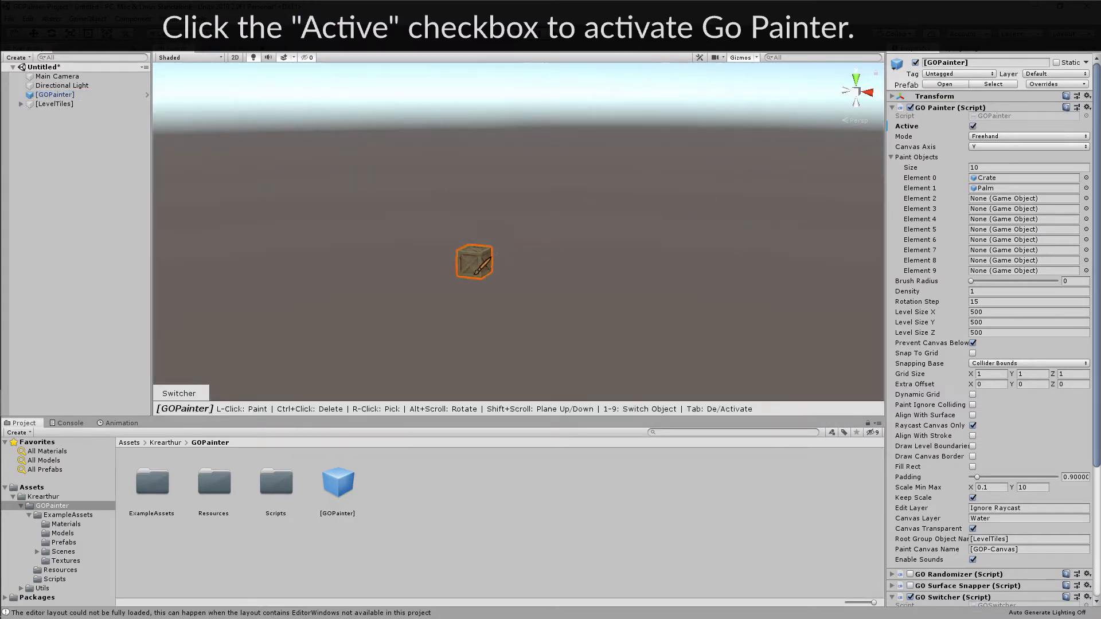
# - Paint five crates and five palms alternately across the empty scene
pyautogui.click(435, 267)
pyautogui.press('2')
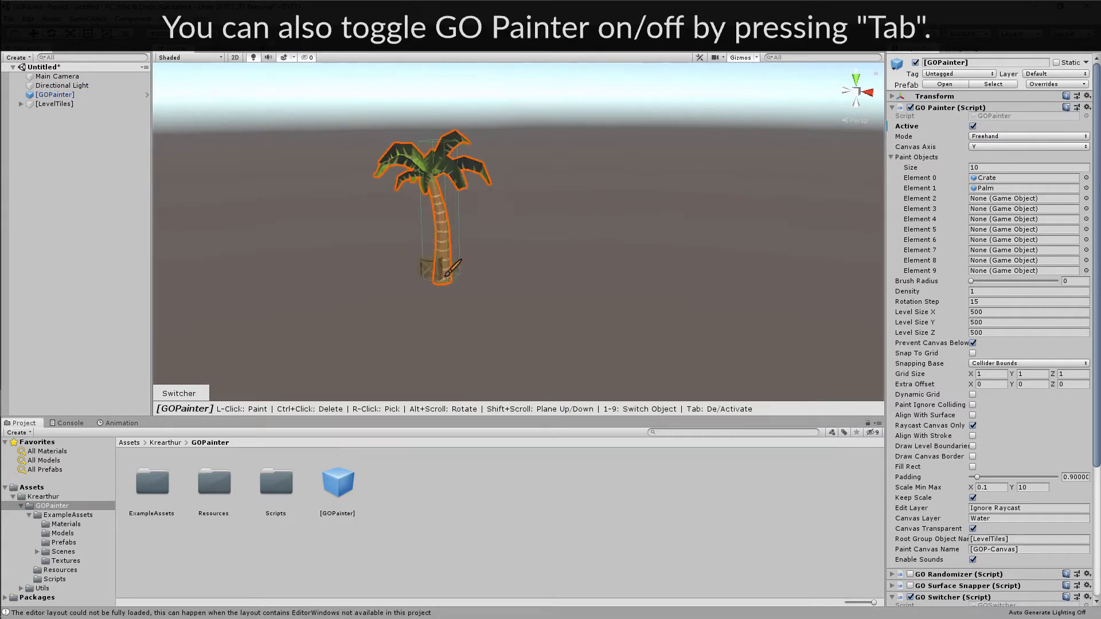
pyautogui.click(503, 251)
pyautogui.press('1')
pyautogui.click(583, 245)
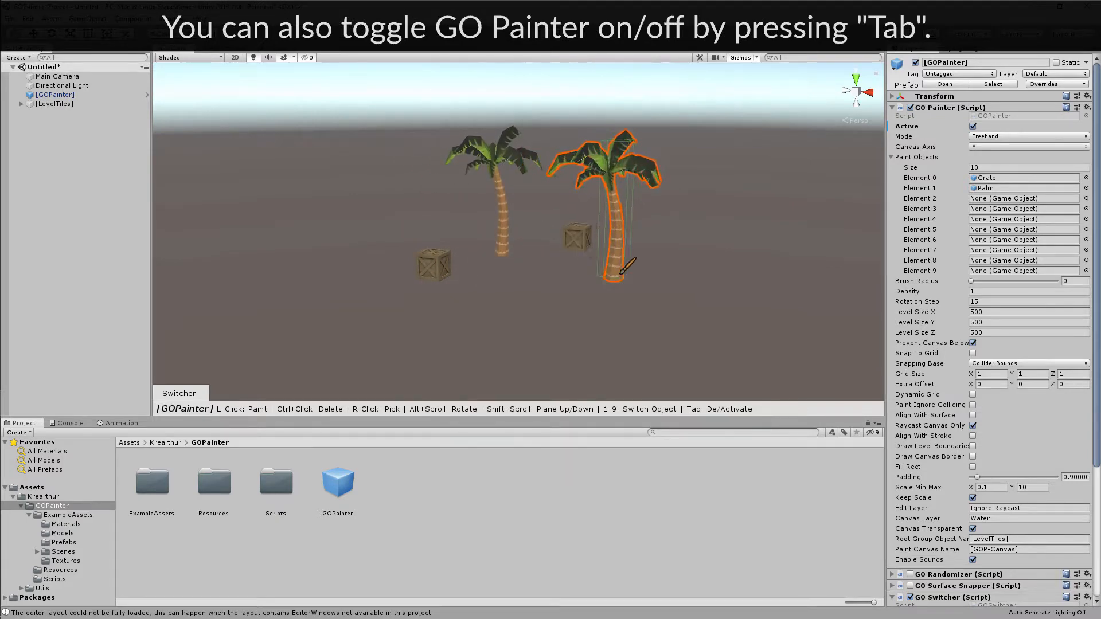
pyautogui.click(618, 278)
pyautogui.click(655, 319)
pyautogui.click(568, 345)
pyautogui.click(497, 341)
pyautogui.click(410, 343)
pyautogui.click(360, 282)
pyautogui.press('2')
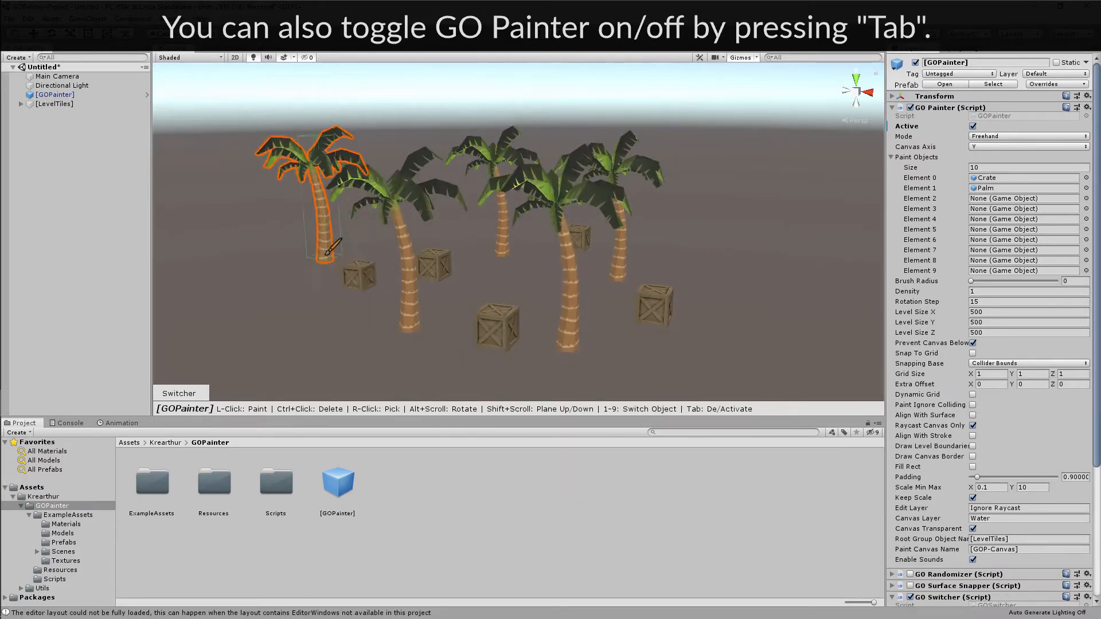
pyautogui.click(321, 252)
pyautogui.press('1')
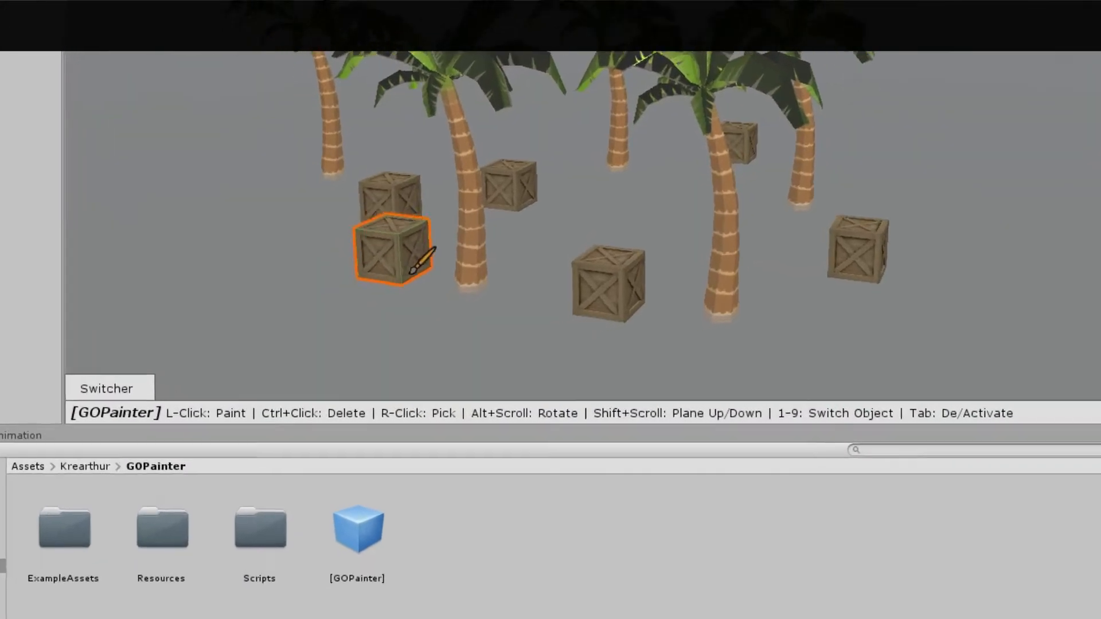
# - Delete all the painted crates and palms from the scene
pyautogui.keyDown('alt'); pyautogui.moveTo(393, 294); pyautogui.dragTo(675, 297); pyautogui.keyUp('alt')
pyautogui.keyDown('alt'); pyautogui.moveTo(896, 233); pyautogui.dragTo(578, 238); pyautogui.keyUp('alt')
pyautogui.keyDown('ctrl'); pyautogui.click(780, 233); pyautogui.keyUp('ctrl')
pyautogui.moveTo(780, 233)
pyautogui.keyDown('ctrl'); pyautogui.mouseDown()
pyautogui.moveTo(507, 174)
pyautogui.moveTo(644, 64)
pyautogui.moveTo(1084, 57)
pyautogui.moveTo(962, 208)
pyautogui.mouseUp(); pyautogui.keyUp('ctrl')
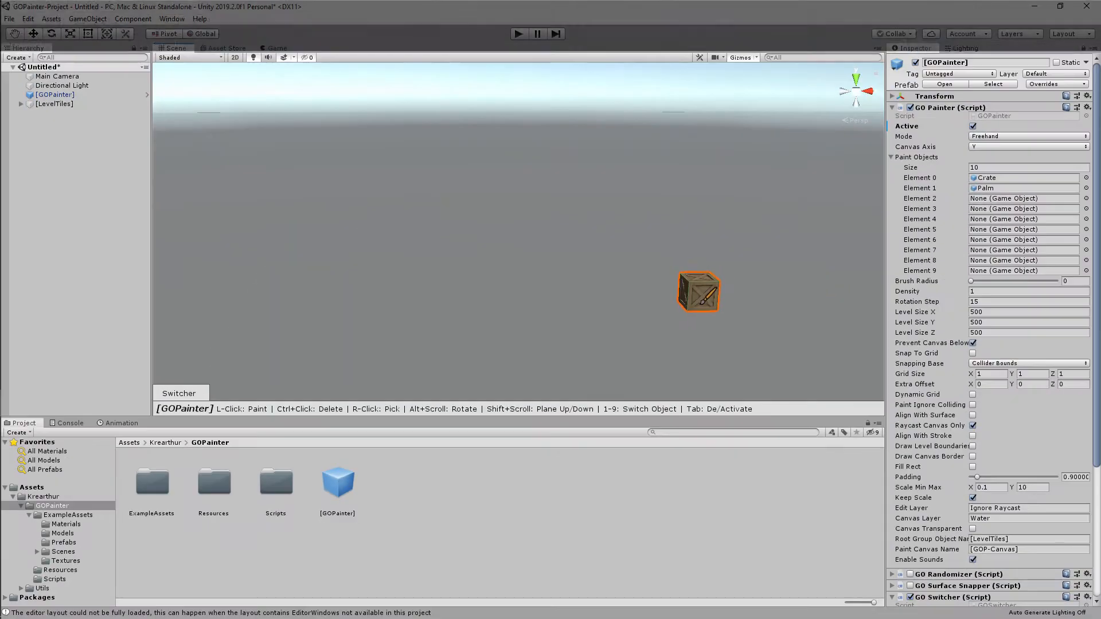
# - Deactivate GO Painter and assign Bomb-Plant, LowPolyRock and LowPolyRockCliff to paint object elements 2, 3 and 4
pyautogui.press('Tab')
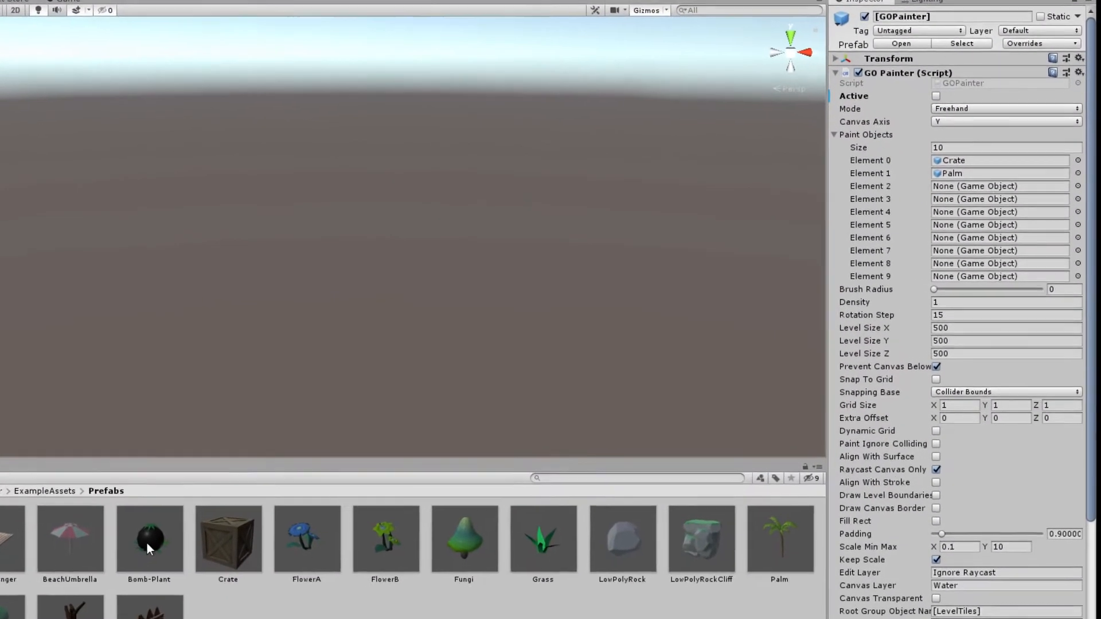
pyautogui.moveTo(341, 480)
pyautogui.mouseDown()
pyautogui.moveTo(688, 511)
pyautogui.moveTo(968, 217)
pyautogui.moveTo(933, 185)
pyautogui.mouseUp()
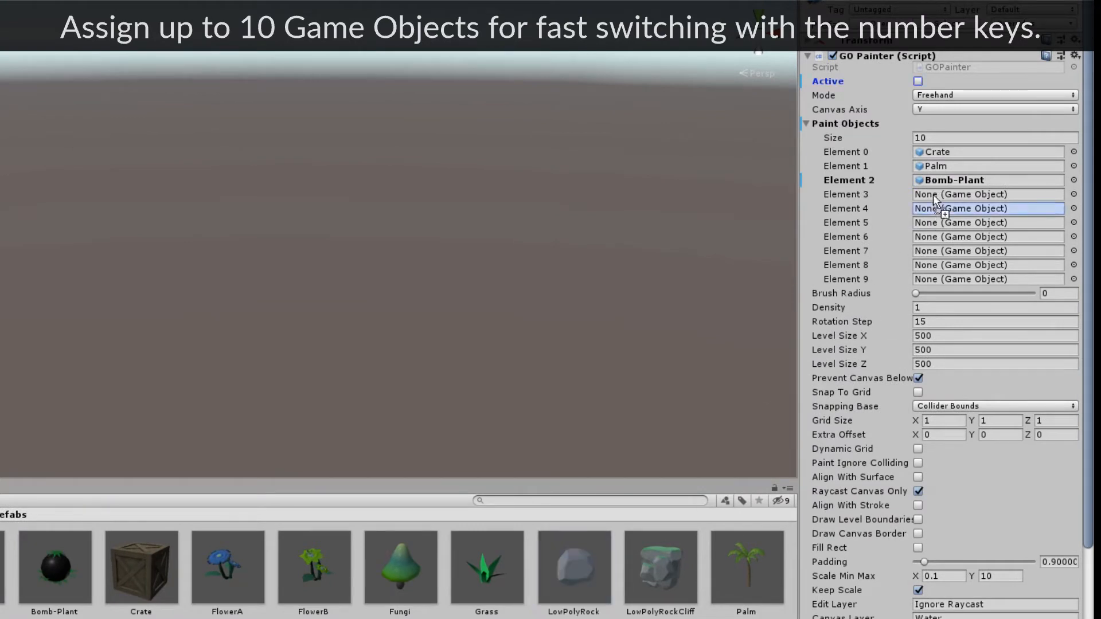
pyautogui.moveTo(665, 565); pyautogui.dragTo(941, 208)
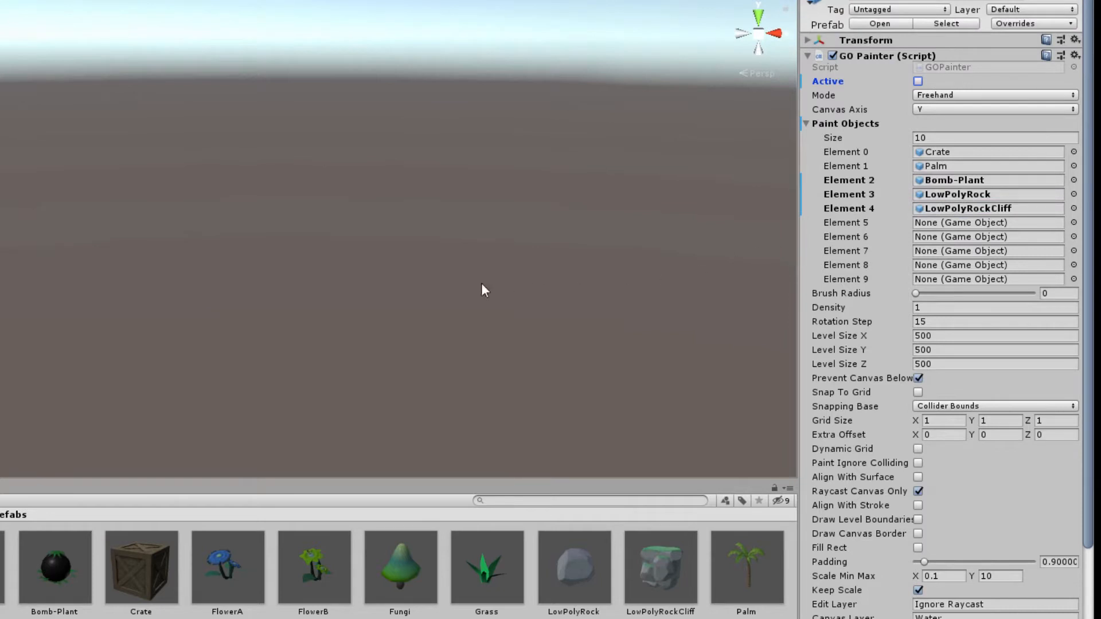
# - Disable the GO Switcher script and reactivate GO Painter
pyautogui.scroll(-6, 838, 539)
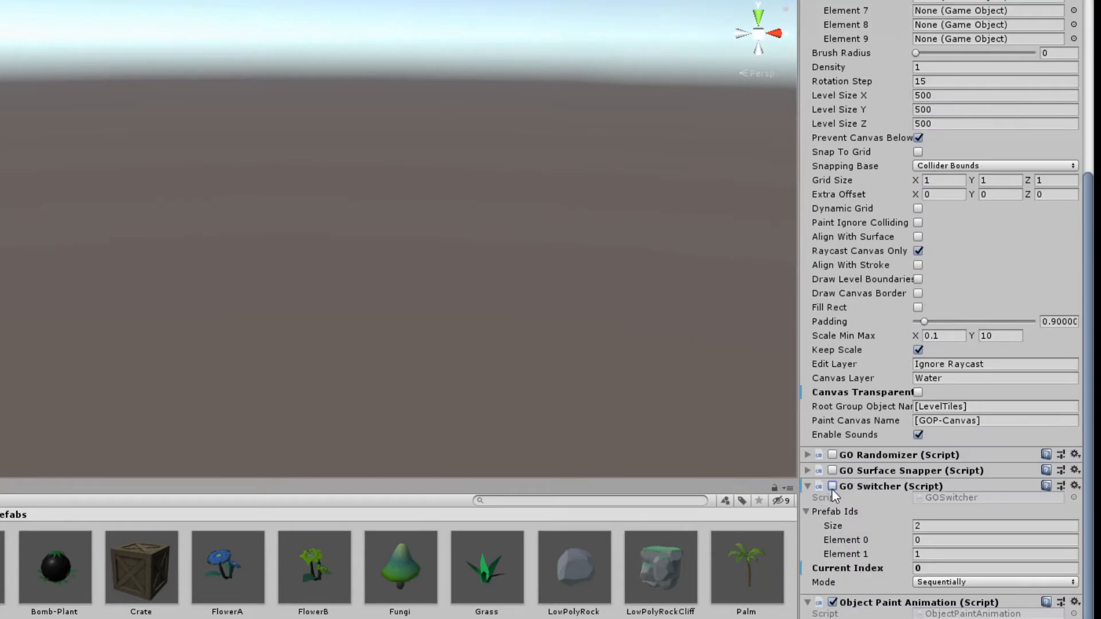
pyautogui.scroll(6, 848, 488)
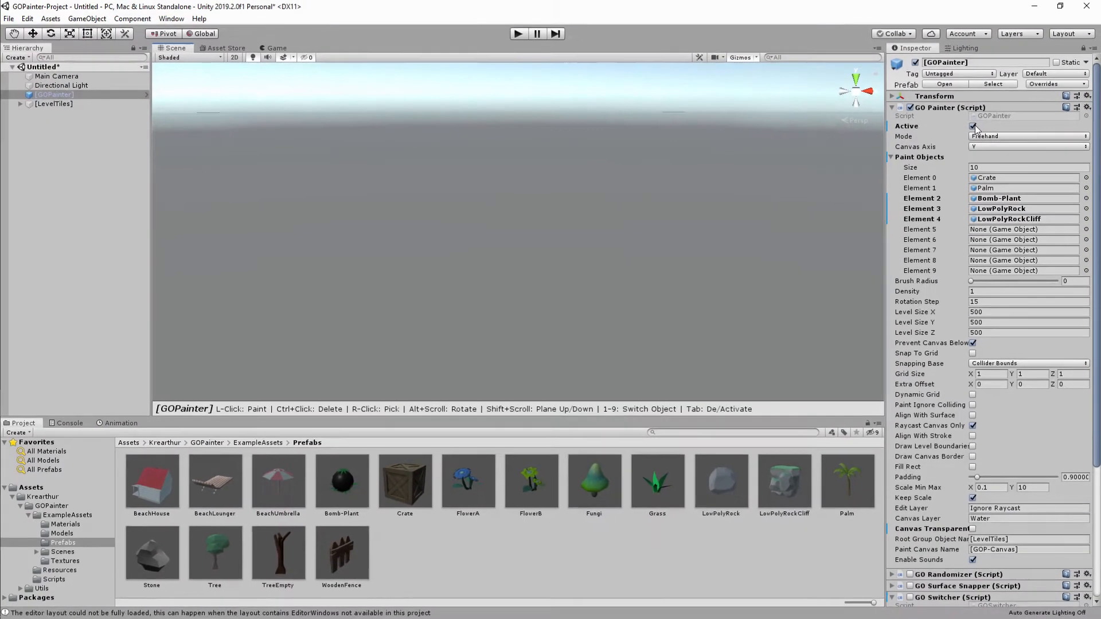
pyautogui.click(917, 81)
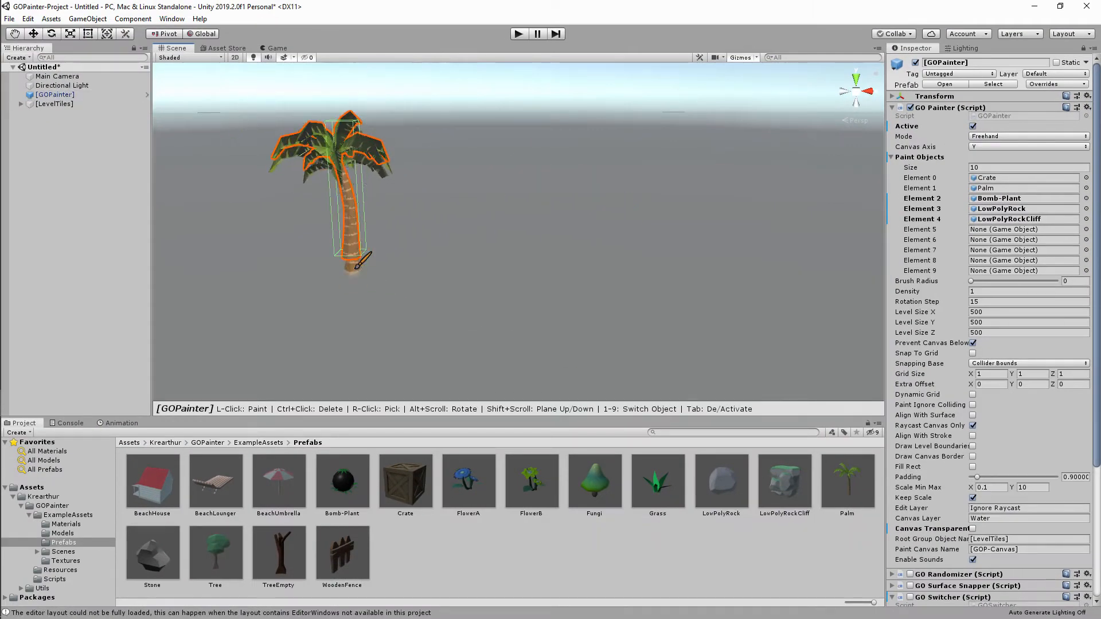
# - Paint a palm, two bomb plants and four small rocks in a row, with two rock cliffs behind them
pyautogui.click(356, 265)
pyautogui.press('3')
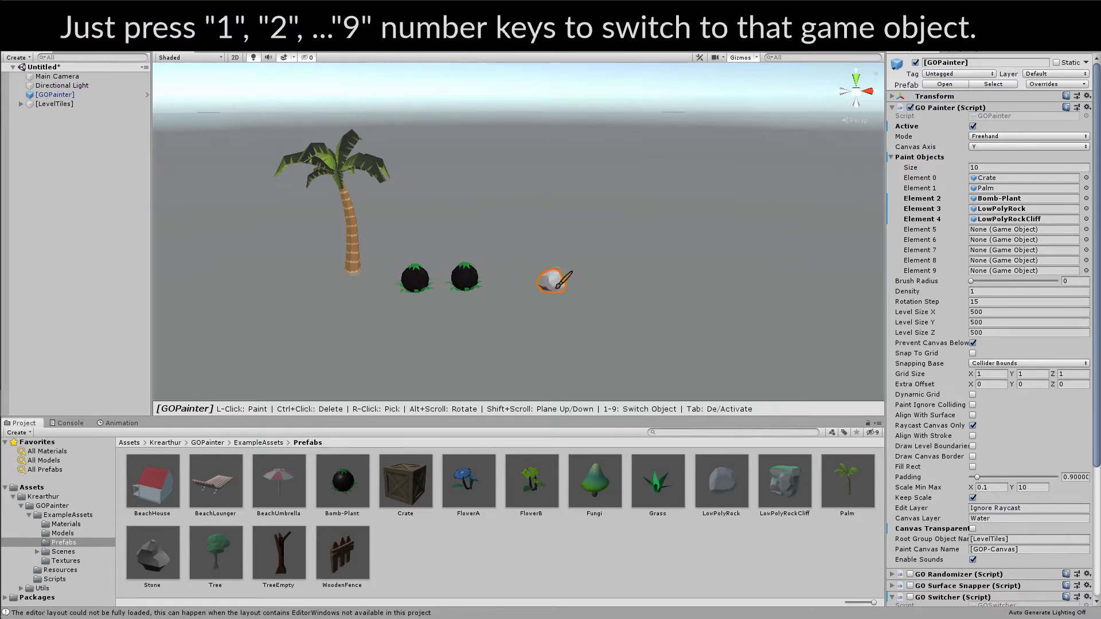
pyautogui.press('5')
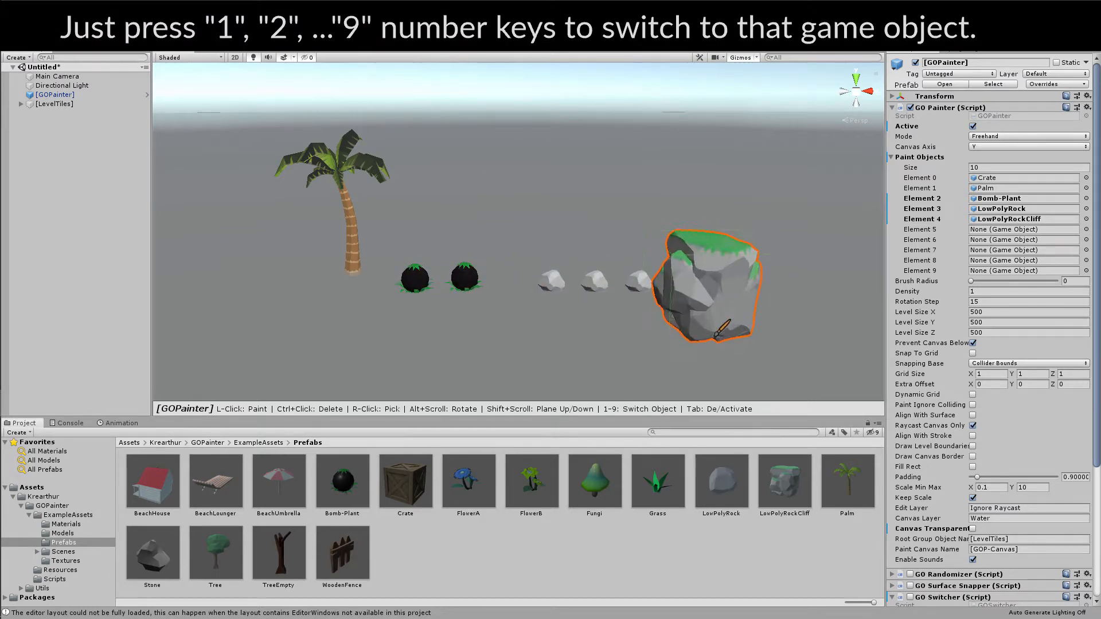
pyautogui.click(598, 225)
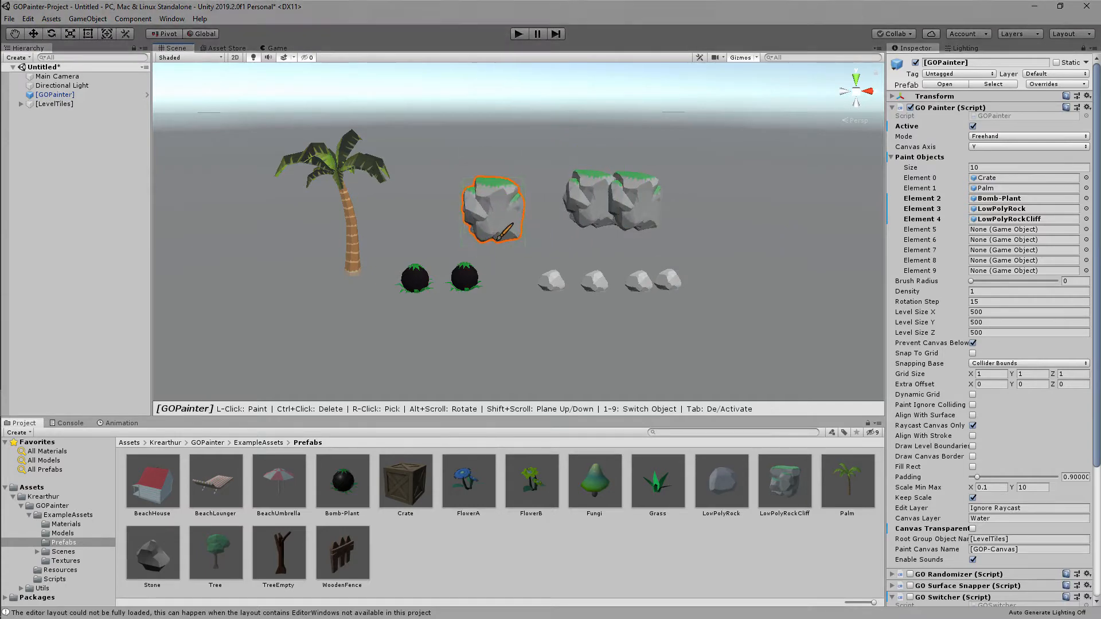
# - Scale up the rock cliff brush object and paint one larger cliff behind the bomb plants
pyautogui.press('s')
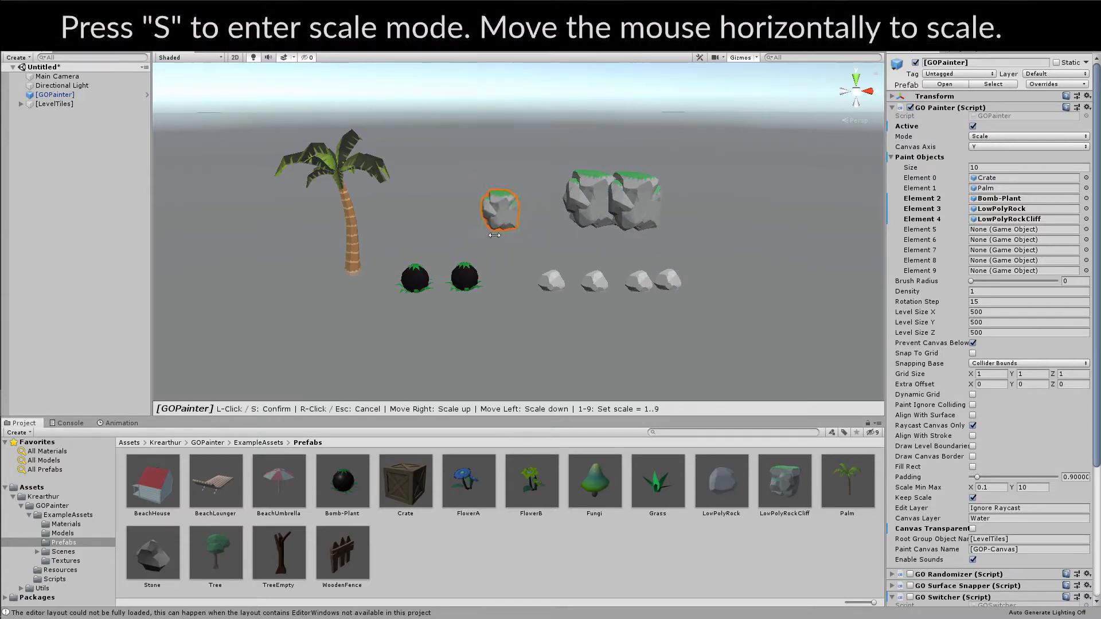
pyautogui.press('s')
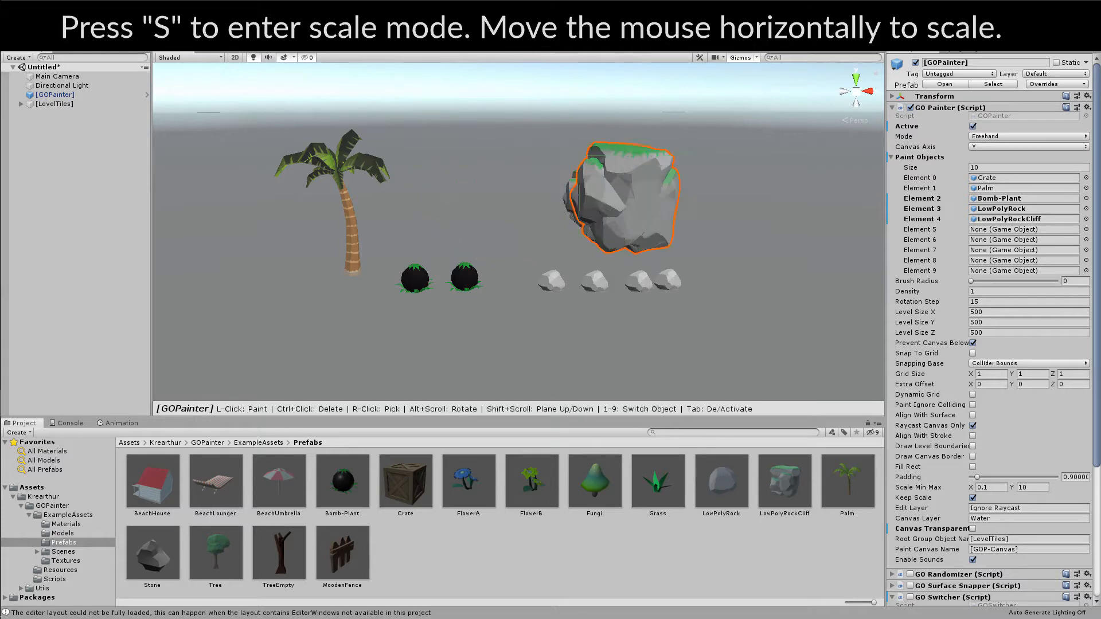
pyautogui.click(530, 200)
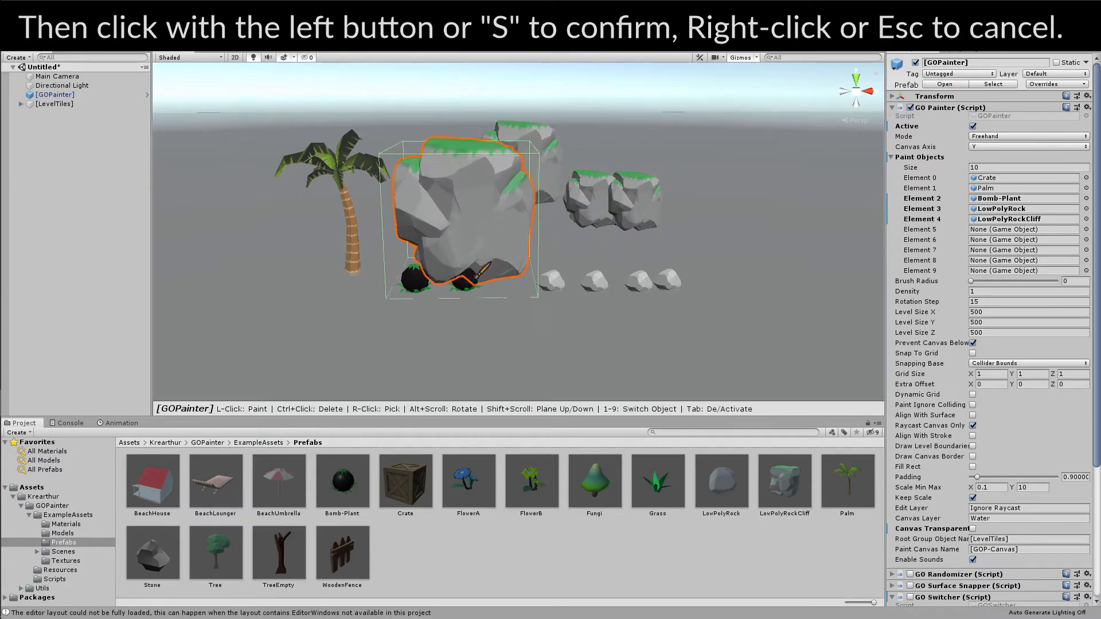
# - Paint two more bomb plants in front of the large cliff and a second row of small rocks
pyautogui.press('3')
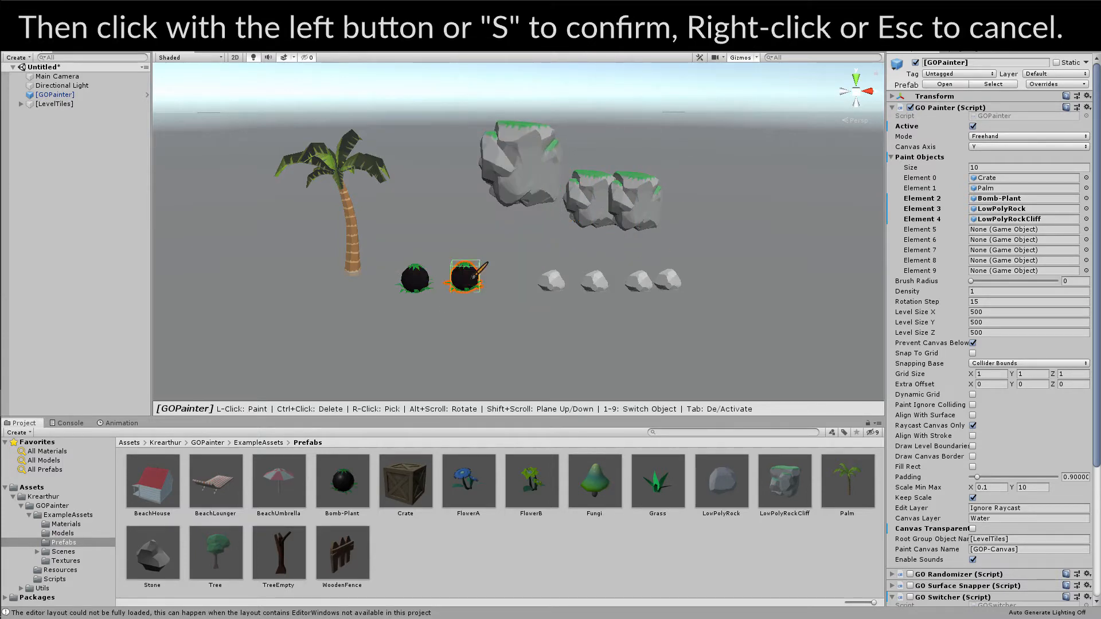
pyautogui.click(519, 229)
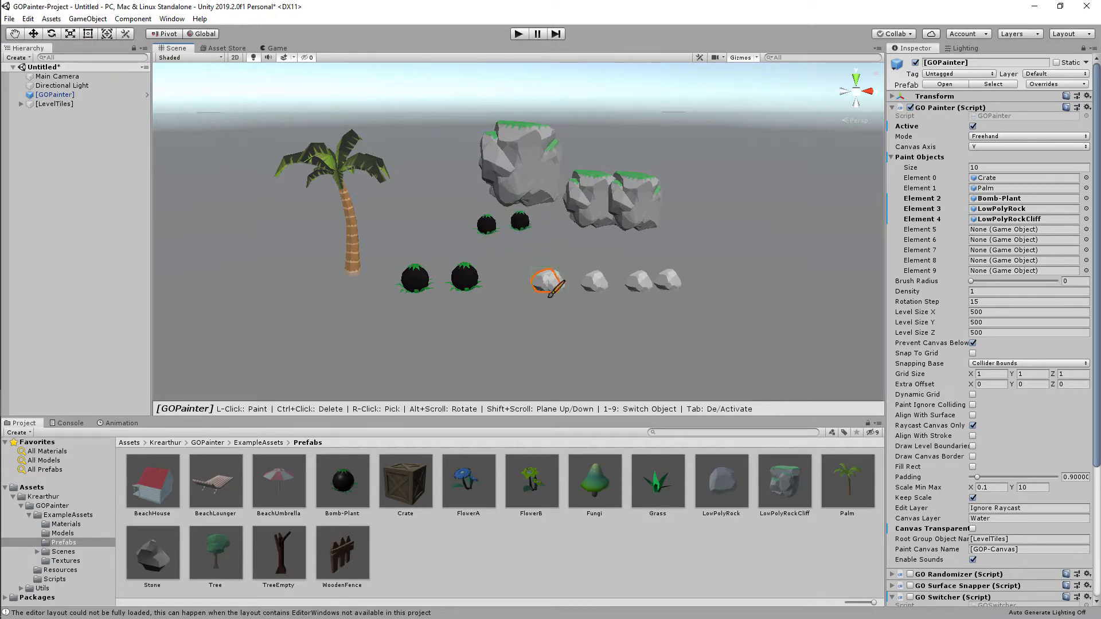
pyautogui.moveTo(596, 323); pyautogui.dragTo(761, 324)
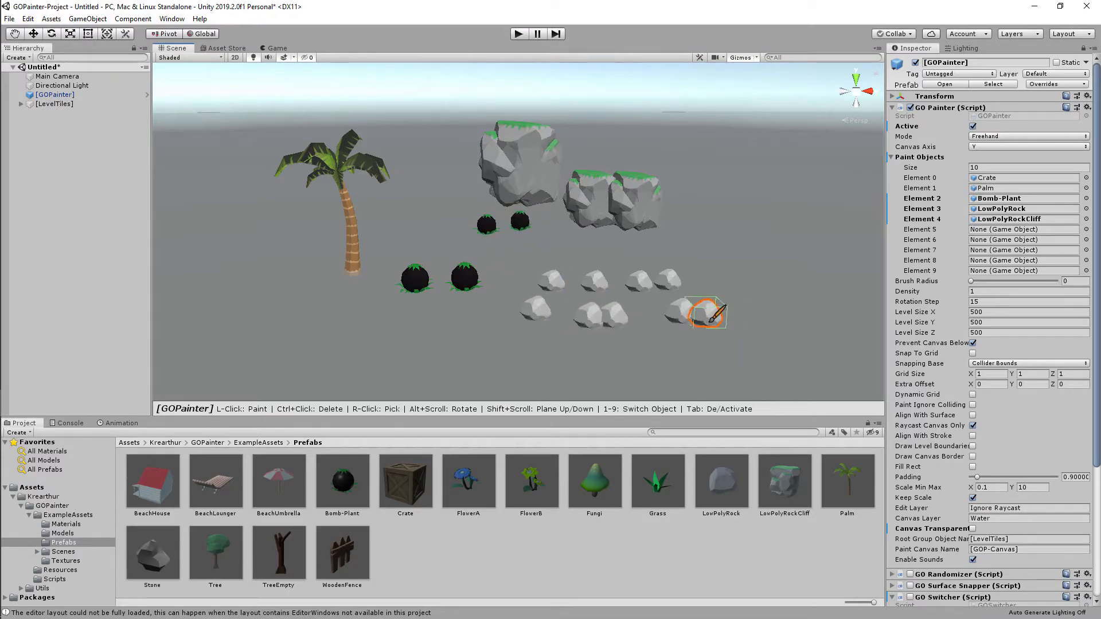
# - Set the brush radius to 7.9 and paint a band of palms to the right of the rocks
pyautogui.press('Tab')
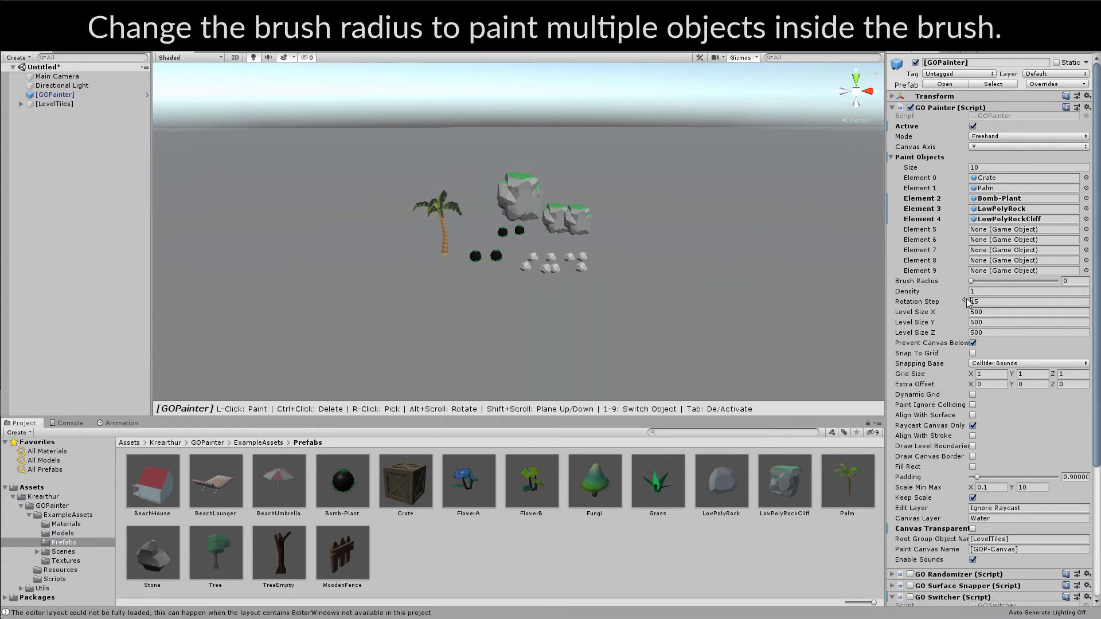
pyautogui.moveTo(970, 281); pyautogui.dragTo(989, 283)
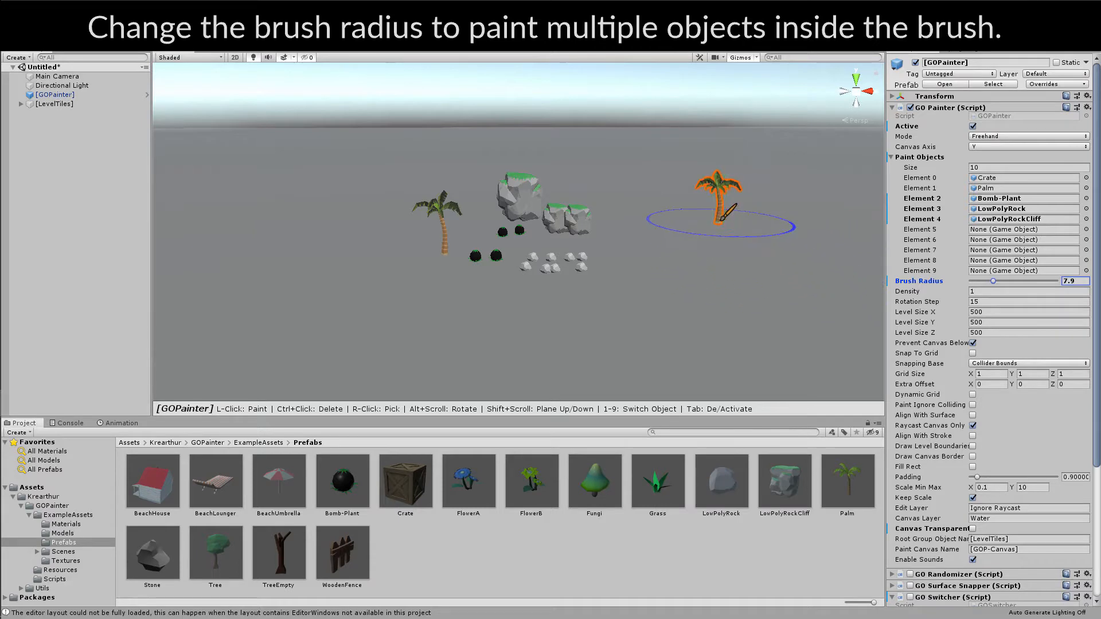
pyautogui.moveTo(727, 217)
pyautogui.mouseDown()
pyautogui.moveTo(688, 292)
pyautogui.moveTo(617, 338)
pyautogui.moveTo(723, 341)
pyautogui.moveTo(695, 349)
pyautogui.mouseUp()
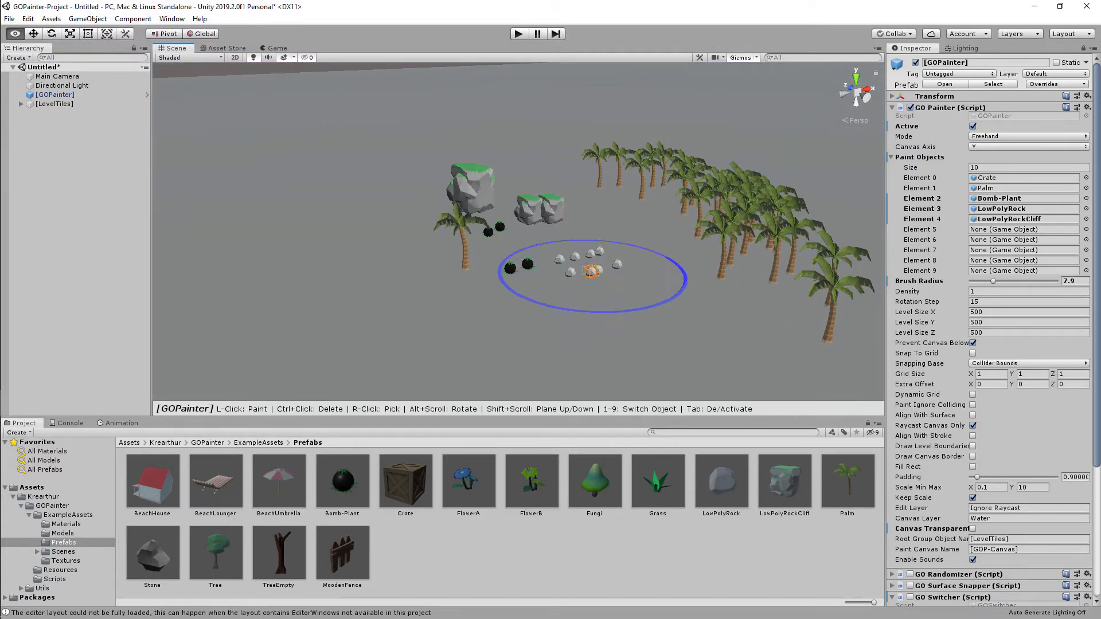
# - Erase the small rocks, the two front bomb plants and the lone palm with the wide brush
pyautogui.press('4')
pyautogui.moveTo(413, 275)
pyautogui.mouseDown()
pyautogui.moveTo(321, 261)
pyautogui.moveTo(343, 303)
pyautogui.moveTo(327, 337)
pyautogui.moveTo(369, 319)
pyautogui.moveTo(361, 326)
pyautogui.moveTo(424, 332)
pyautogui.moveTo(361, 300)
pyautogui.moveTo(331, 262)
pyautogui.moveTo(599, 277)
pyautogui.mouseUp()
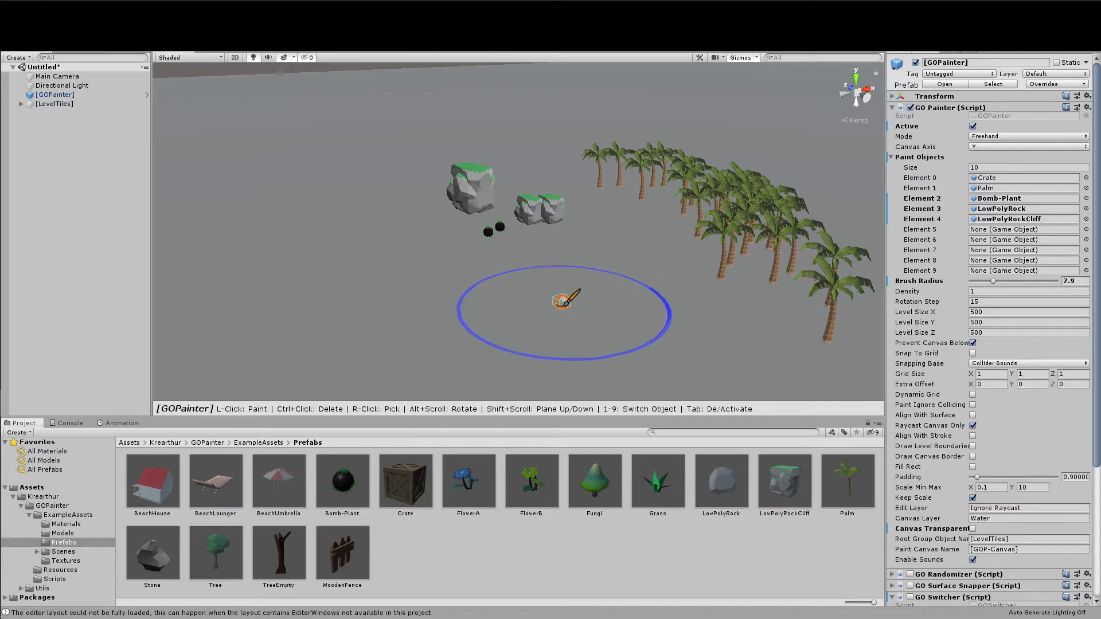
# - Enable the GO Randomizer script and paint a group of randomized palms to the left of the cliffs
pyautogui.scroll(-4, 956, 355)
pyautogui.scroll(-3, 956, 356)
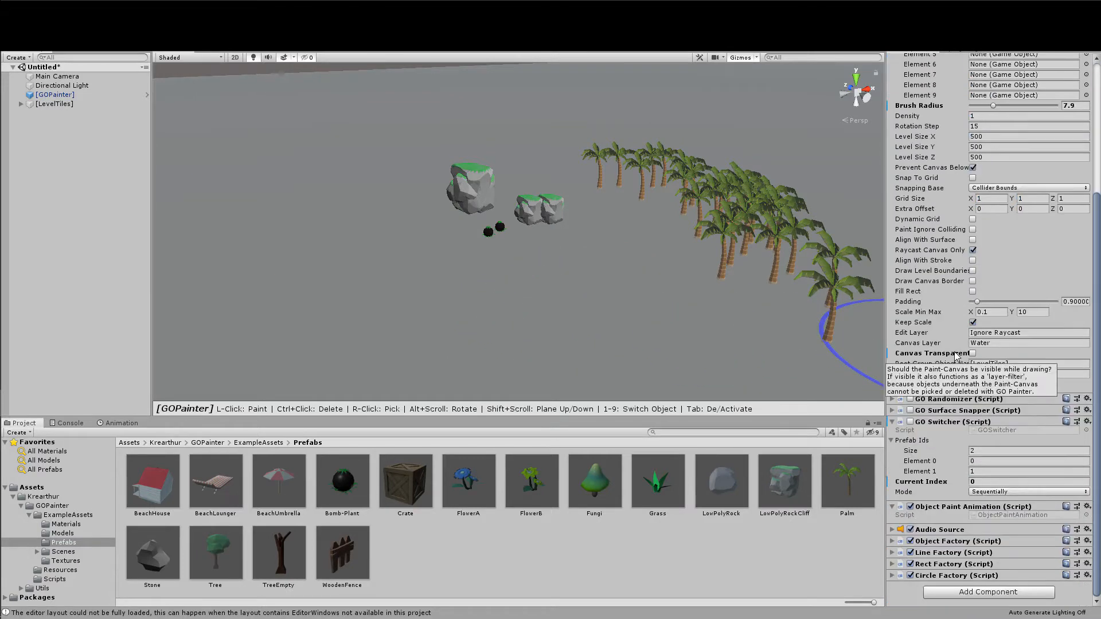
pyautogui.click(892, 399)
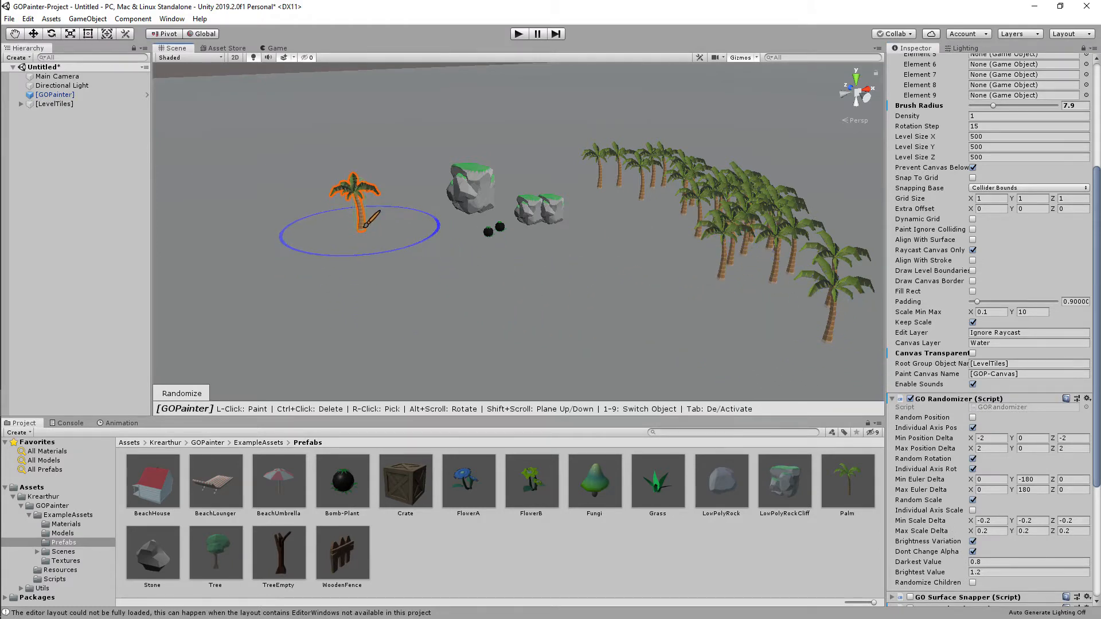
pyautogui.moveTo(362, 223)
pyautogui.mouseDown()
pyautogui.moveTo(373, 283)
pyautogui.moveTo(423, 351)
pyautogui.mouseUp()
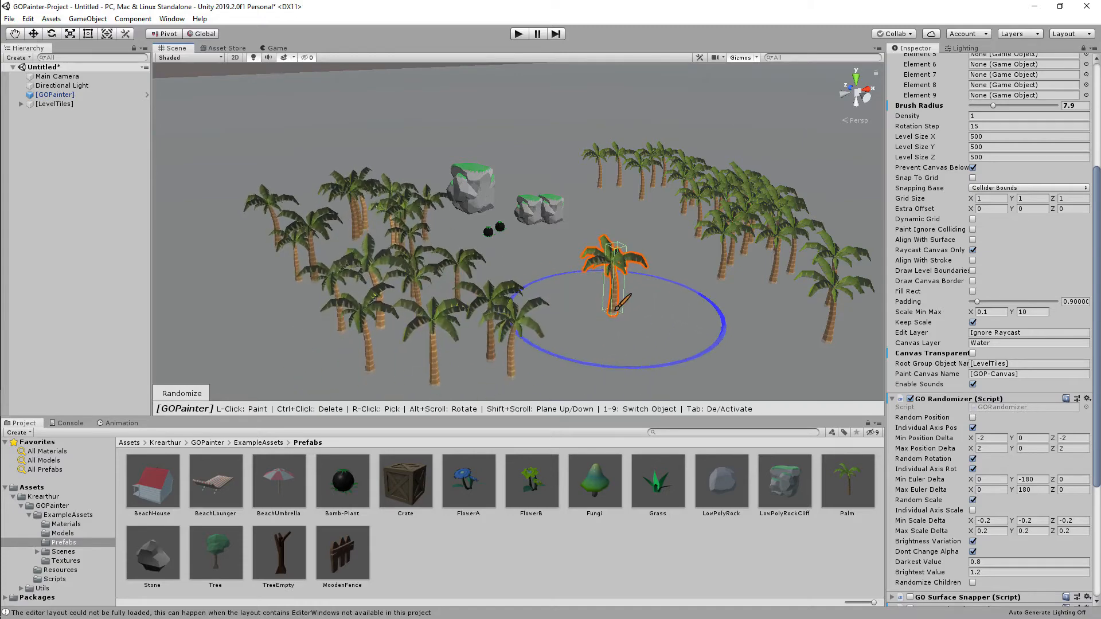
# - Paint a field of randomized small rocks on the empty ground to the left of the palm group
pyautogui.moveTo(616, 318)
pyautogui.keyDown('alt'); pyautogui.mouseDown()
pyautogui.moveTo(479, 343)
pyautogui.moveTo(482, 367)
pyautogui.moveTo(532, 294)
pyautogui.moveTo(596, 279)
pyautogui.moveTo(482, 229)
pyautogui.moveTo(636, 229)
pyautogui.moveTo(573, 235)
pyautogui.moveTo(659, 249)
pyautogui.moveTo(522, 336)
pyautogui.mouseUp(); pyautogui.keyUp('alt')
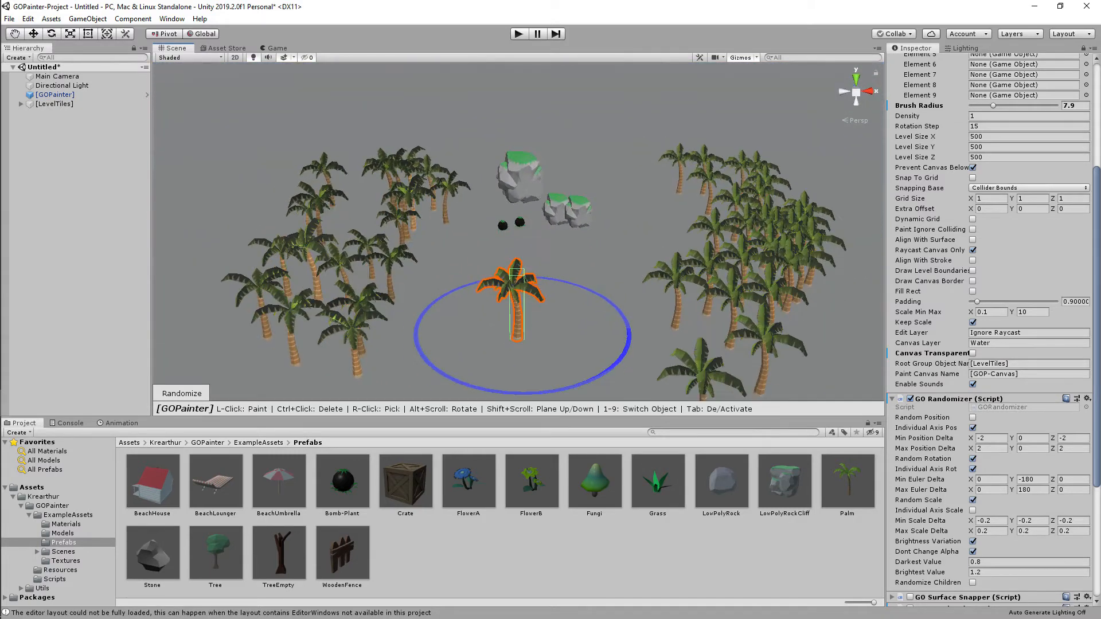
pyautogui.moveTo(486, 321); pyautogui.dragTo(825, 281, button='middle')
pyautogui.press('2')
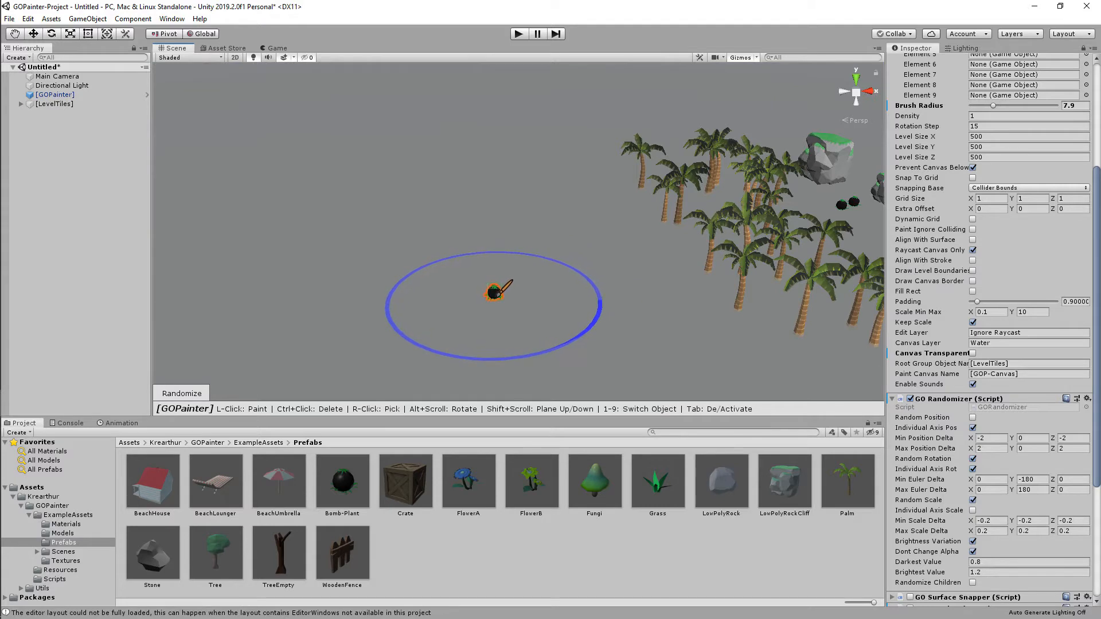
pyautogui.moveTo(505, 290)
pyautogui.mouseDown()
pyautogui.moveTo(442, 249)
pyautogui.moveTo(427, 198)
pyautogui.moveTo(412, 252)
pyautogui.moveTo(523, 279)
pyautogui.moveTo(455, 218)
pyautogui.moveTo(395, 304)
pyautogui.moveTo(369, 247)
pyautogui.moveTo(457, 268)
pyautogui.mouseUp()
pyautogui.scroll(8, 456, 267)
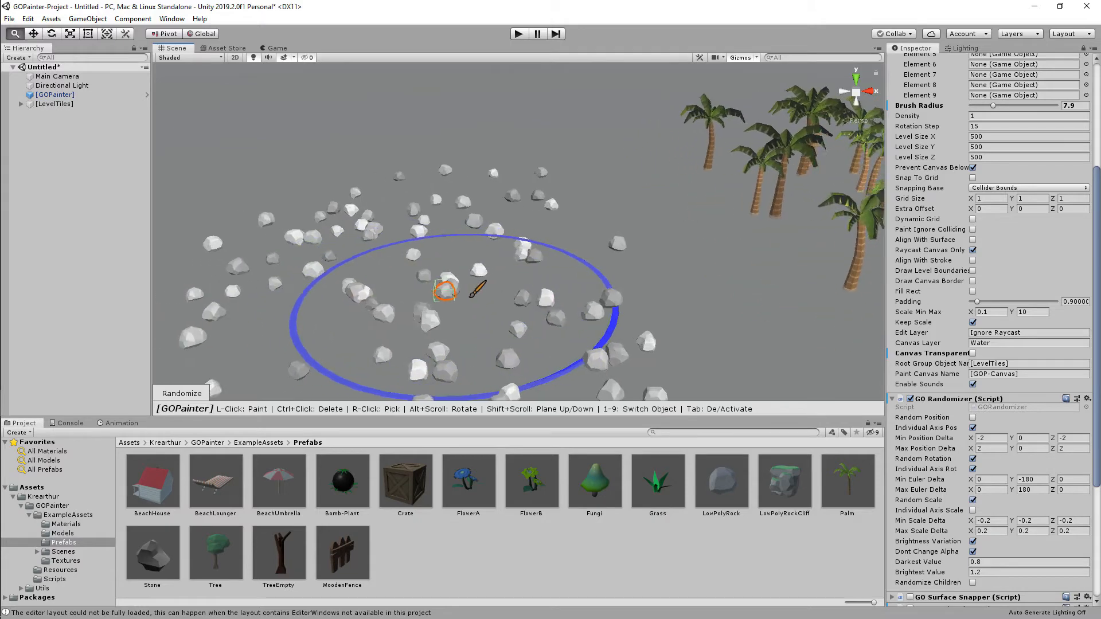
# - Enable GO Switcher with prefab IDs 2 and 3, and paint alternating bomb plants and small rocks beside the palms
pyautogui.moveTo(575, 242); pyautogui.dragTo(543, 251, button='middle')
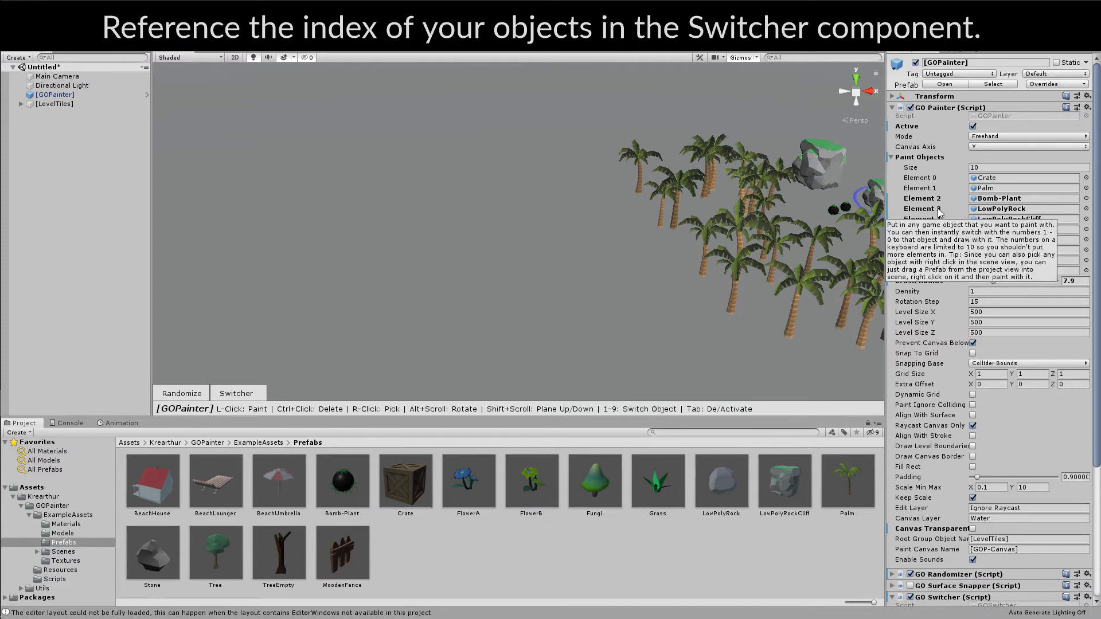
pyautogui.scroll(-5, 1009, 281)
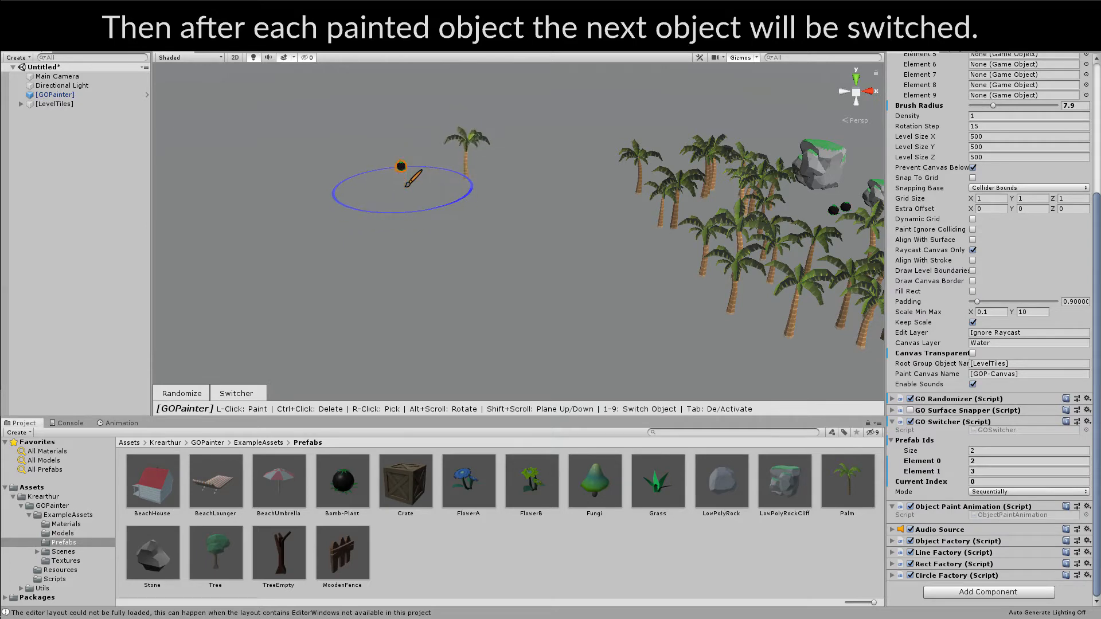
pyautogui.moveTo(387, 222)
pyautogui.mouseDown()
pyautogui.moveTo(480, 308)
pyautogui.moveTo(524, 263)
pyautogui.moveTo(385, 259)
pyautogui.moveTo(398, 313)
pyautogui.moveTo(536, 313)
pyautogui.moveTo(559, 335)
pyautogui.moveTo(594, 338)
pyautogui.moveTo(455, 319)
pyautogui.moveTo(393, 258)
pyautogui.mouseUp()
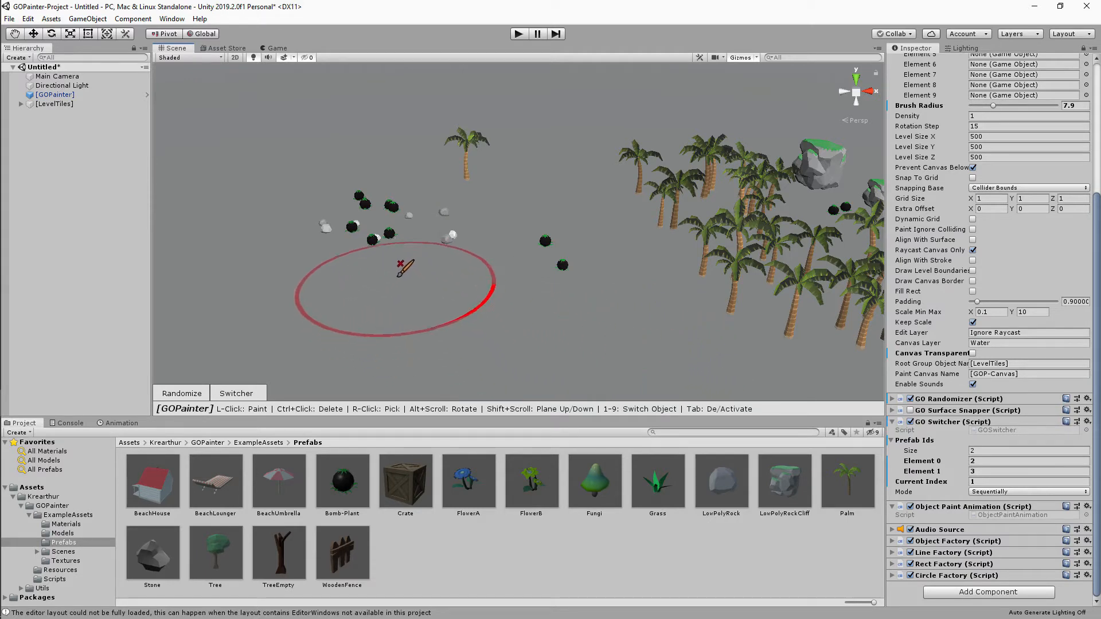
# - Extend GO Switcher to three entries with prefab IDs 5, 6 and 7, and set its mode to Randomly
pyautogui.click(1001, 451)
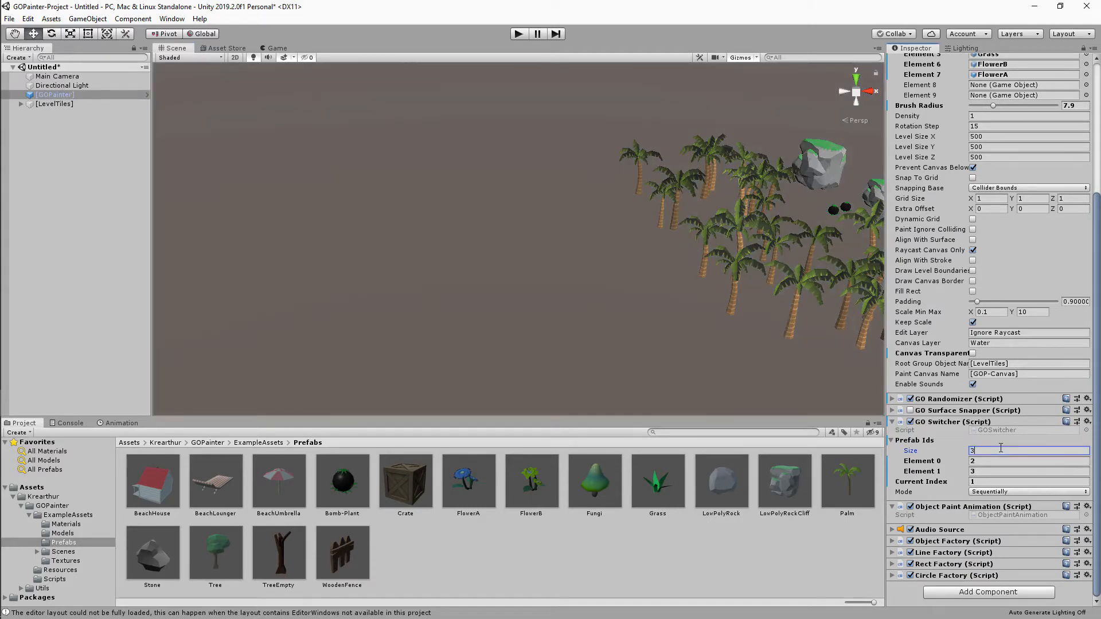
pyautogui.press('Return')
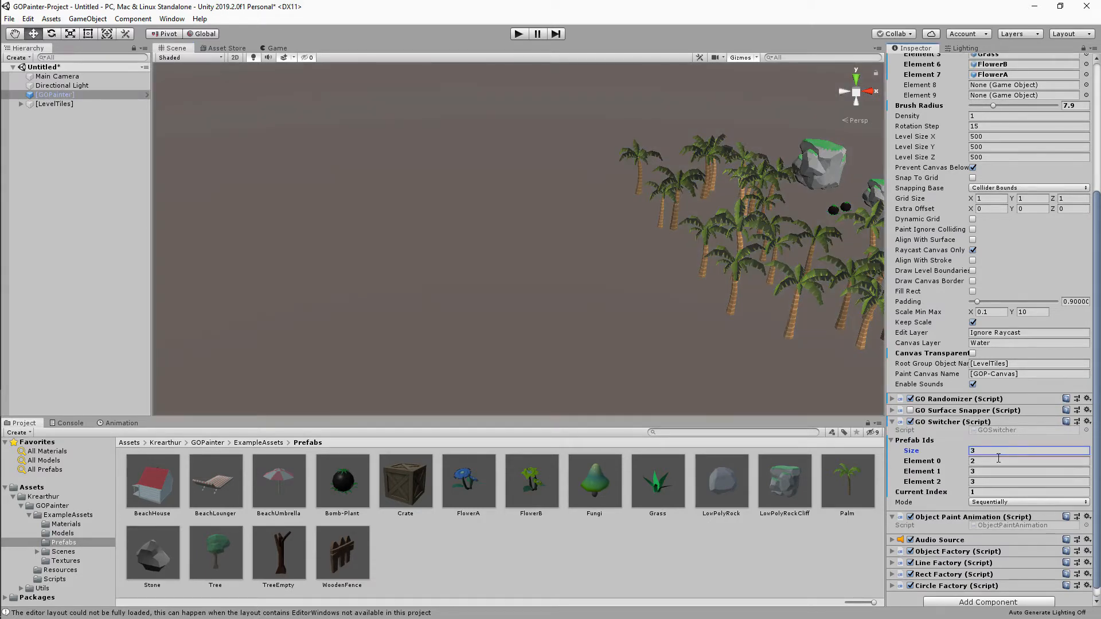
pyautogui.click(1008, 460)
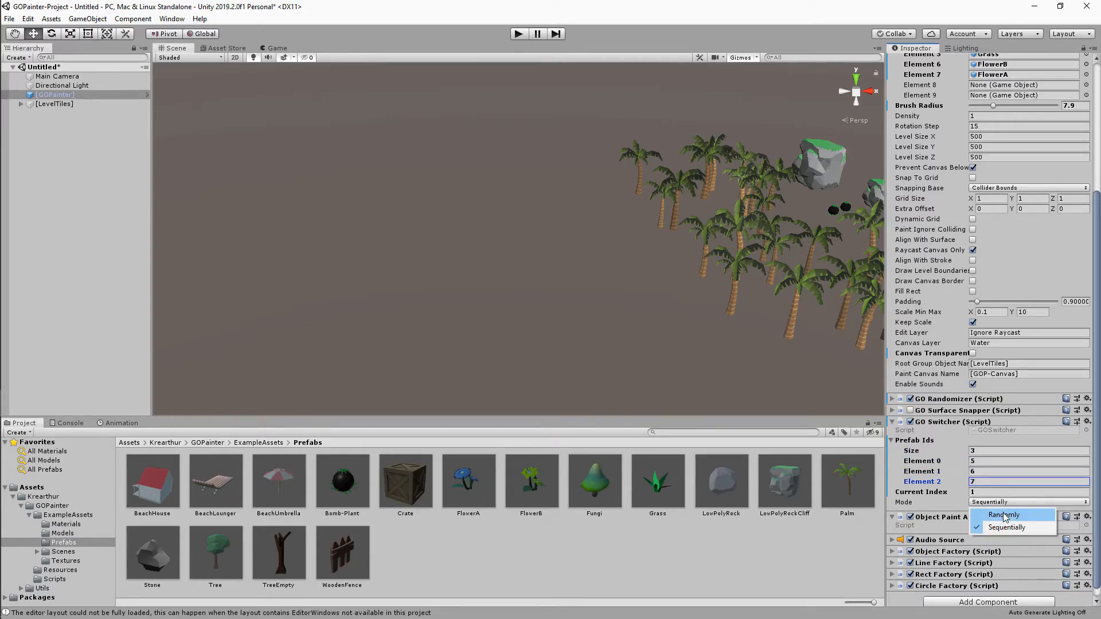
pyautogui.click(1004, 515)
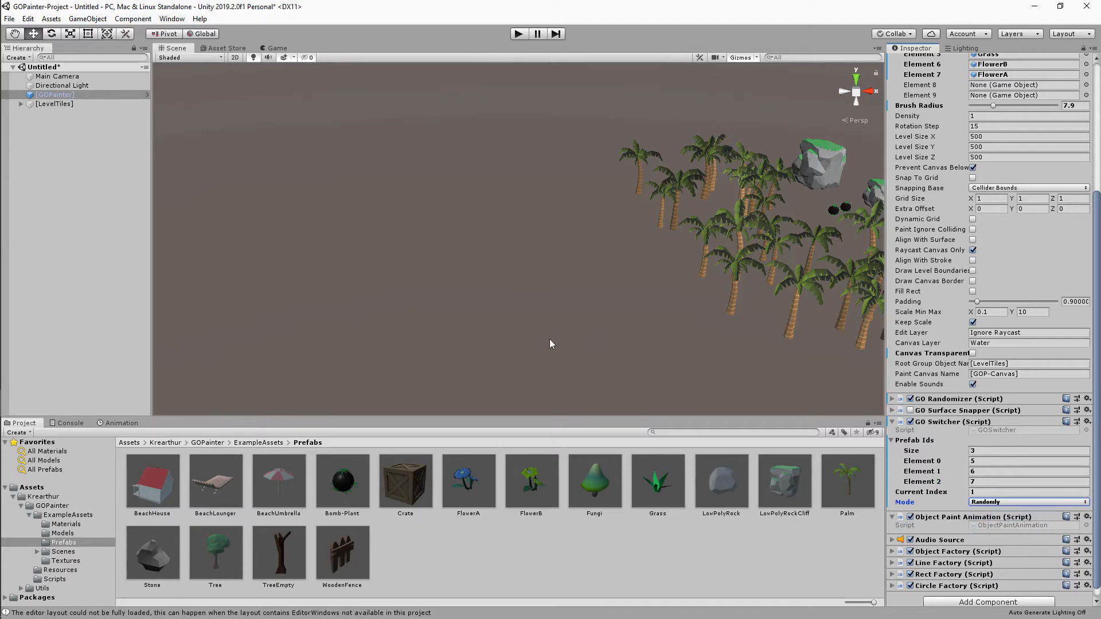
# - Activate the painter and paint a randomly mixed field of grass and flowers on the empty ground beside the palms
pyautogui.press('Tab')
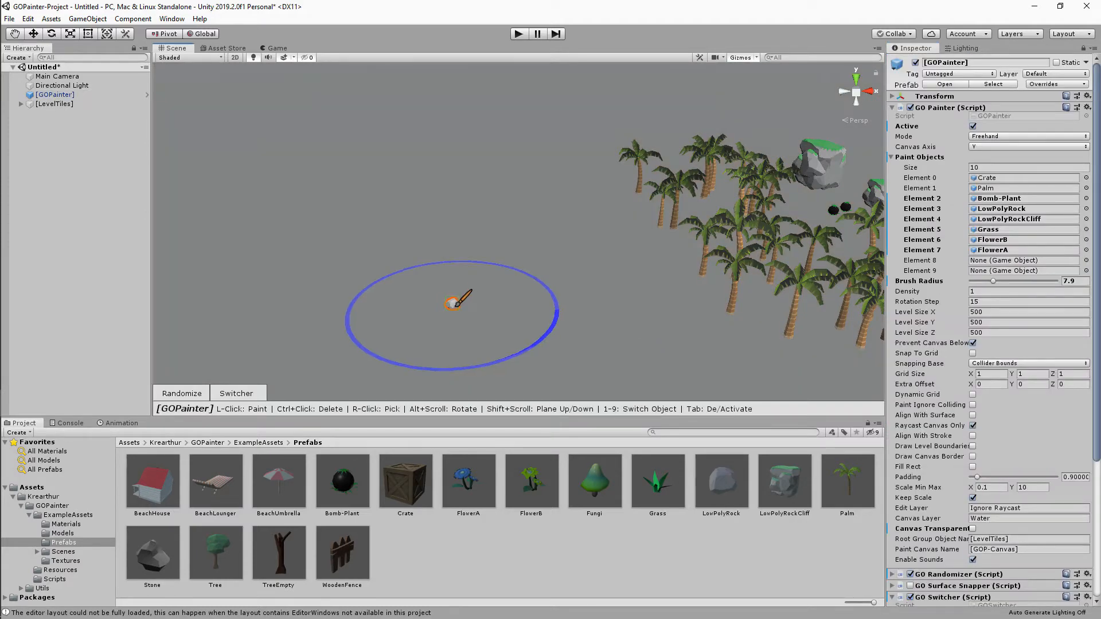
pyautogui.click(455, 302)
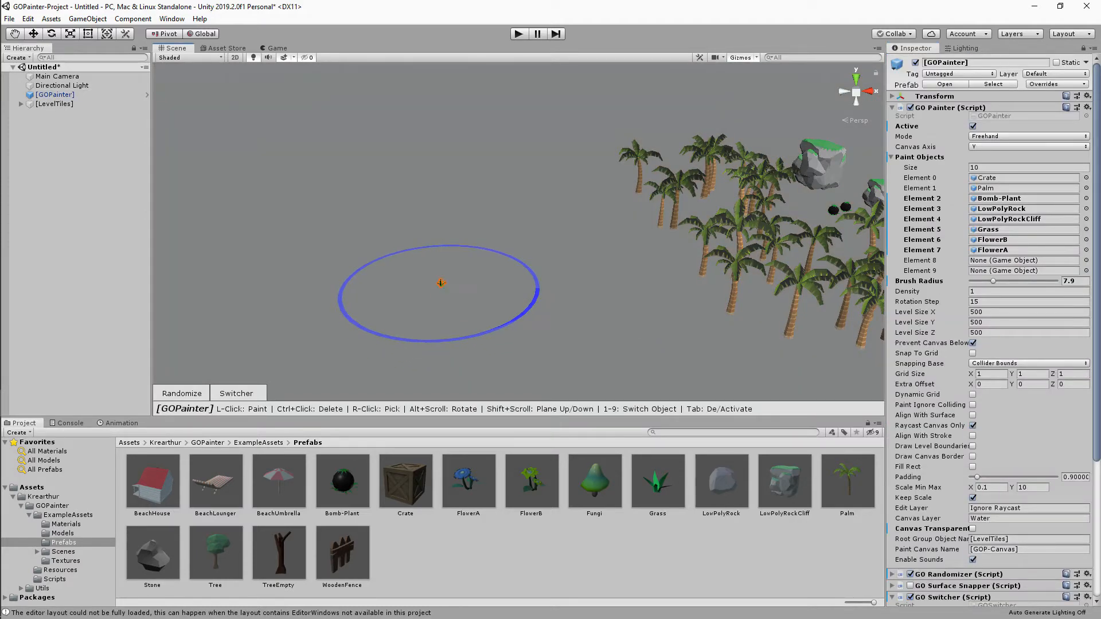
pyautogui.scroll(3, 453, 298)
pyautogui.moveTo(343, 266)
pyautogui.mouseDown()
pyautogui.moveTo(417, 262)
pyautogui.moveTo(369, 315)
pyautogui.moveTo(418, 256)
pyautogui.moveTo(428, 272)
pyautogui.moveTo(447, 229)
pyautogui.moveTo(513, 302)
pyautogui.moveTo(353, 222)
pyautogui.moveTo(395, 348)
pyautogui.mouseUp()
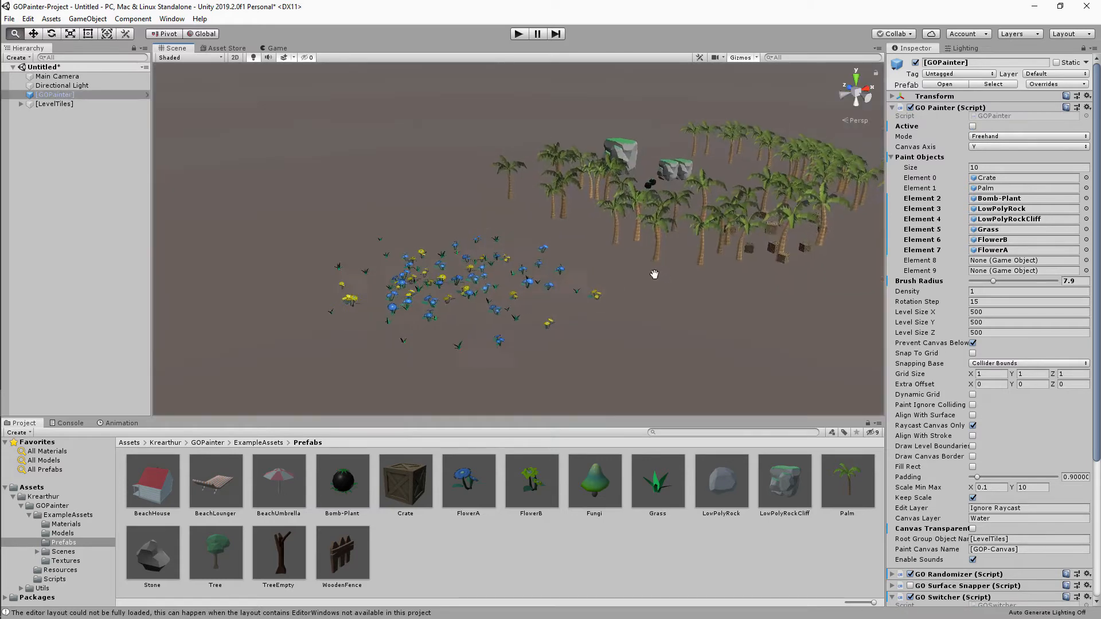
pyautogui.keyDown('alt'); pyautogui.moveTo(653, 275); pyautogui.dragTo(562, 336); pyautogui.keyUp('alt')
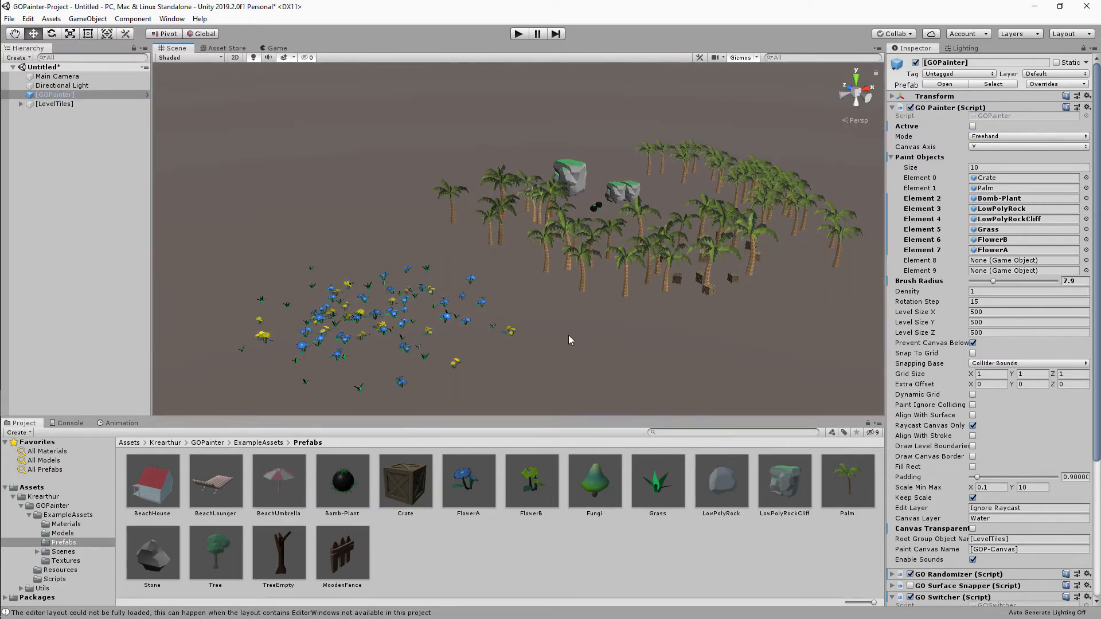
# - Expand LevelTiles and select each prefab group from Palm to FlowerA, and the parent, to examine how painted objects are organized
pyautogui.click(22, 104)
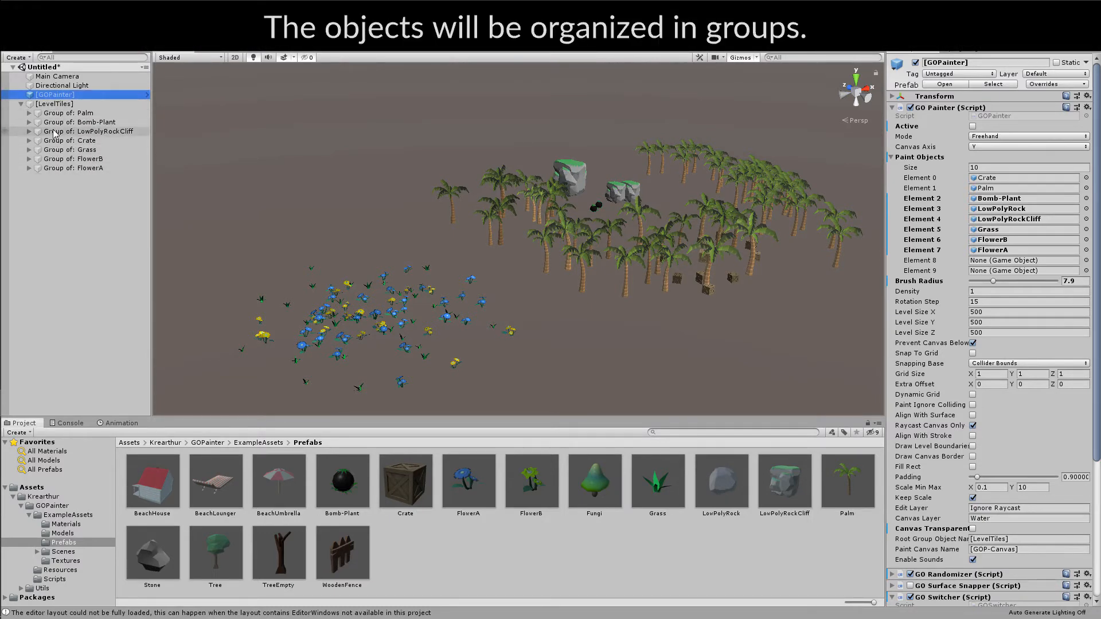
pyautogui.click(65, 113)
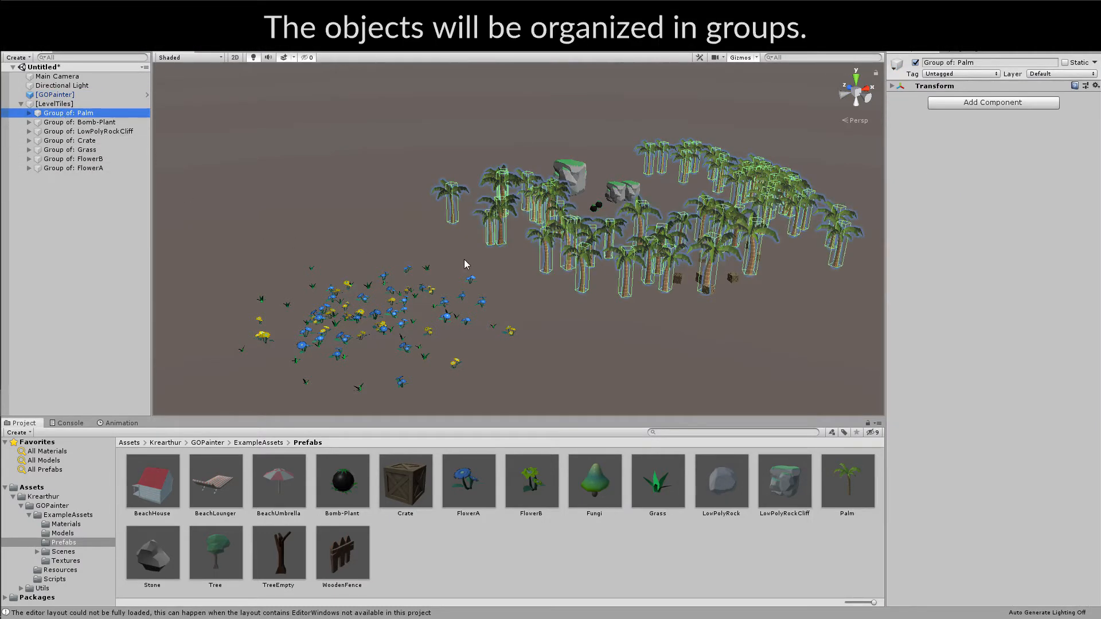
pyautogui.keyDown('alt'); pyautogui.moveTo(464, 264); pyautogui.dragTo(491, 243); pyautogui.keyUp('alt')
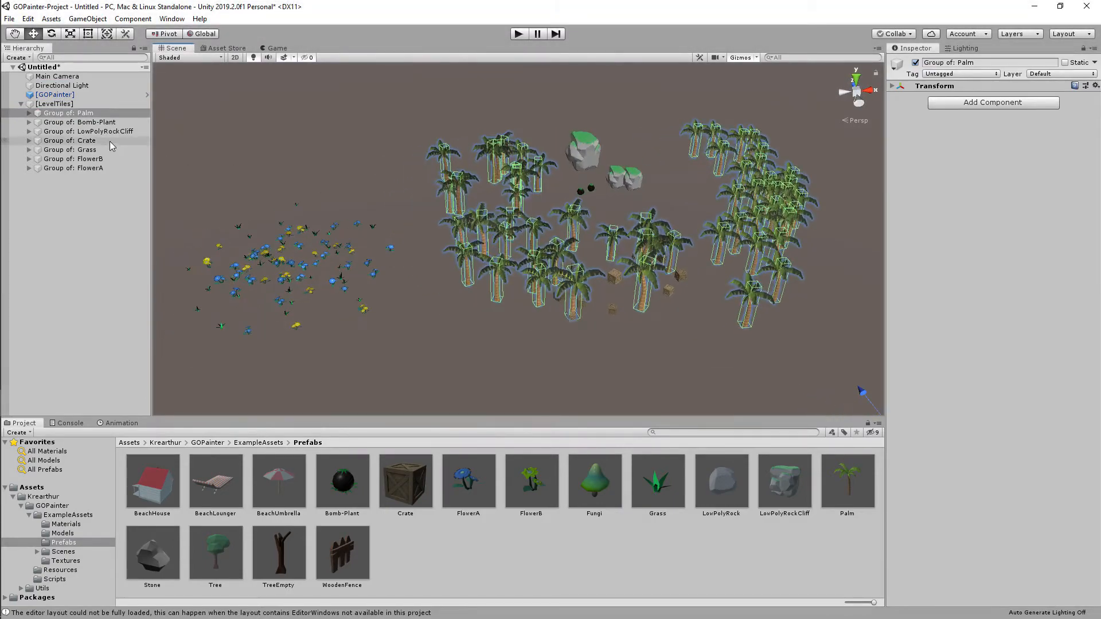
pyautogui.click(79, 123)
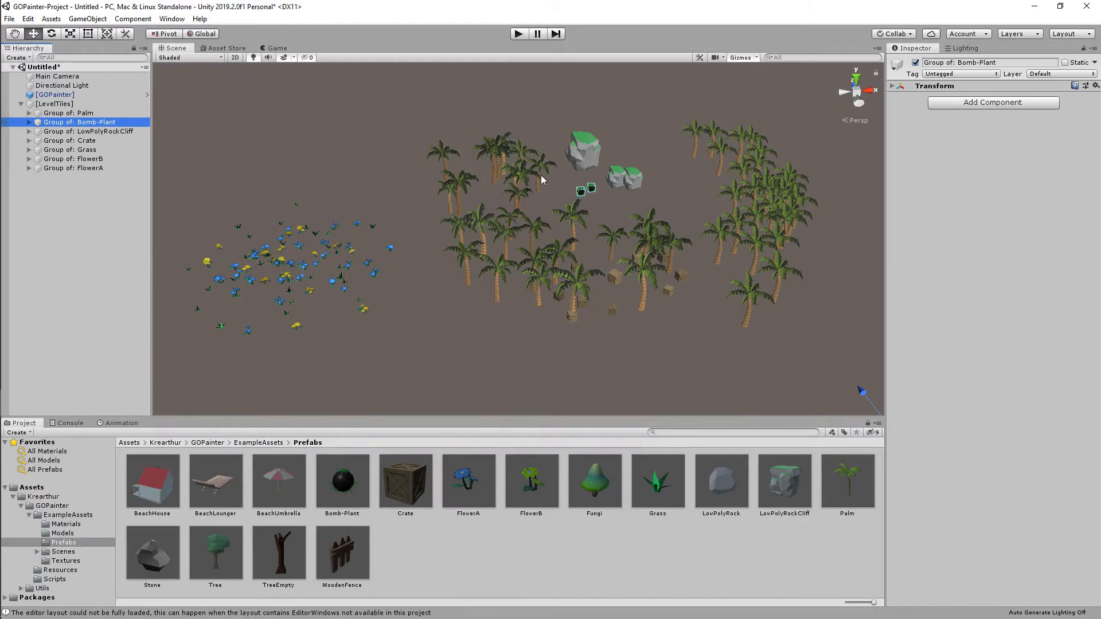
pyautogui.scroll(3, 568, 180)
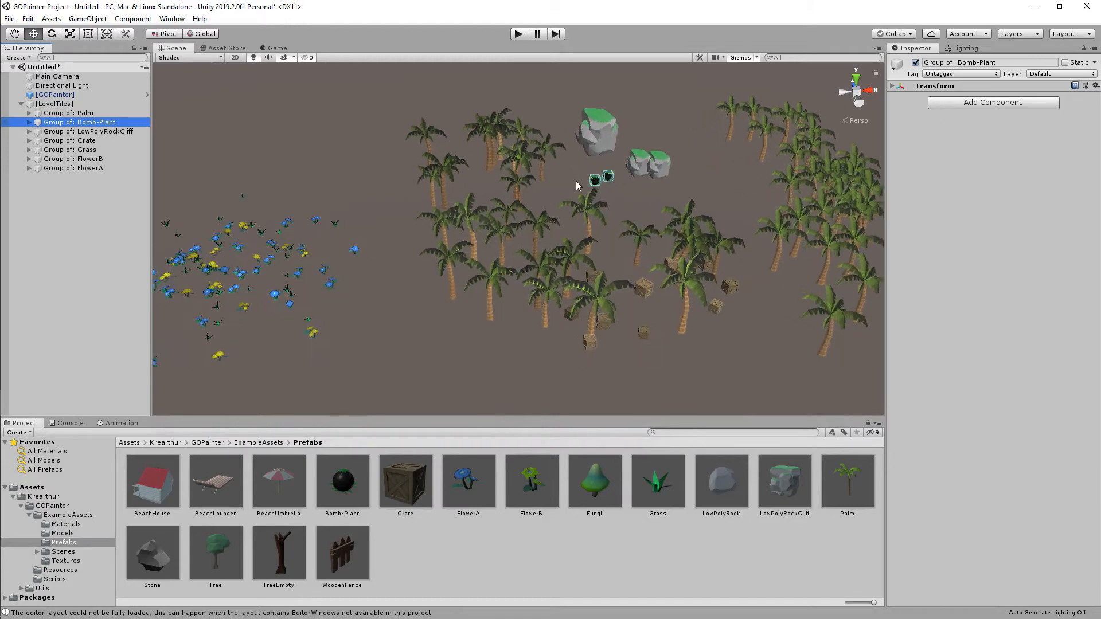
pyautogui.click(71, 132)
pyautogui.click(84, 141)
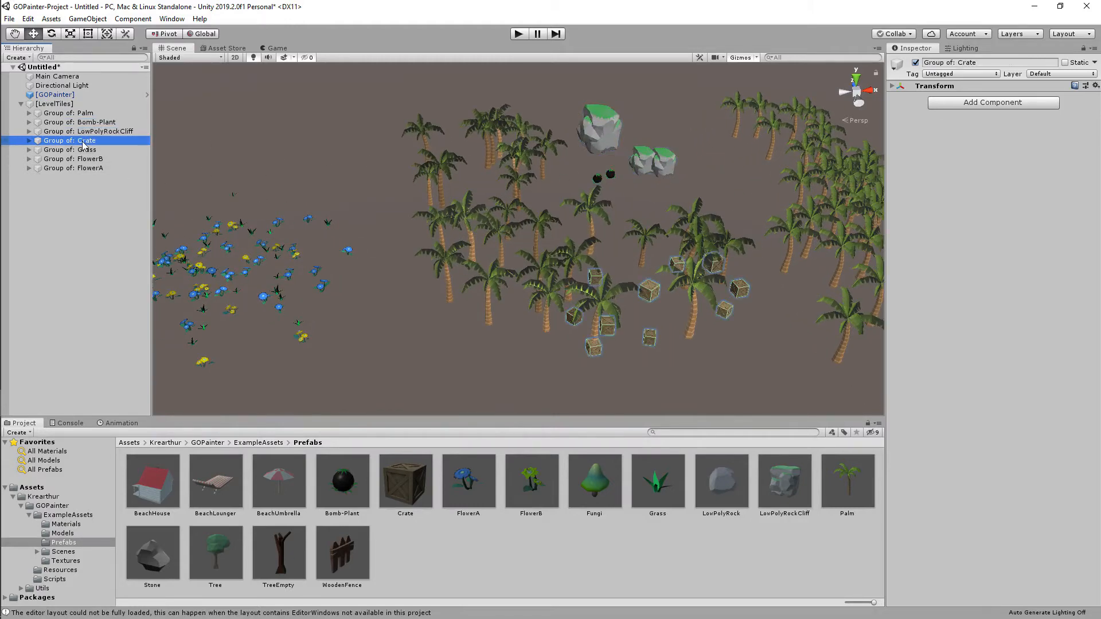
pyautogui.moveTo(235, 252); pyautogui.dragTo(280, 224, button='middle')
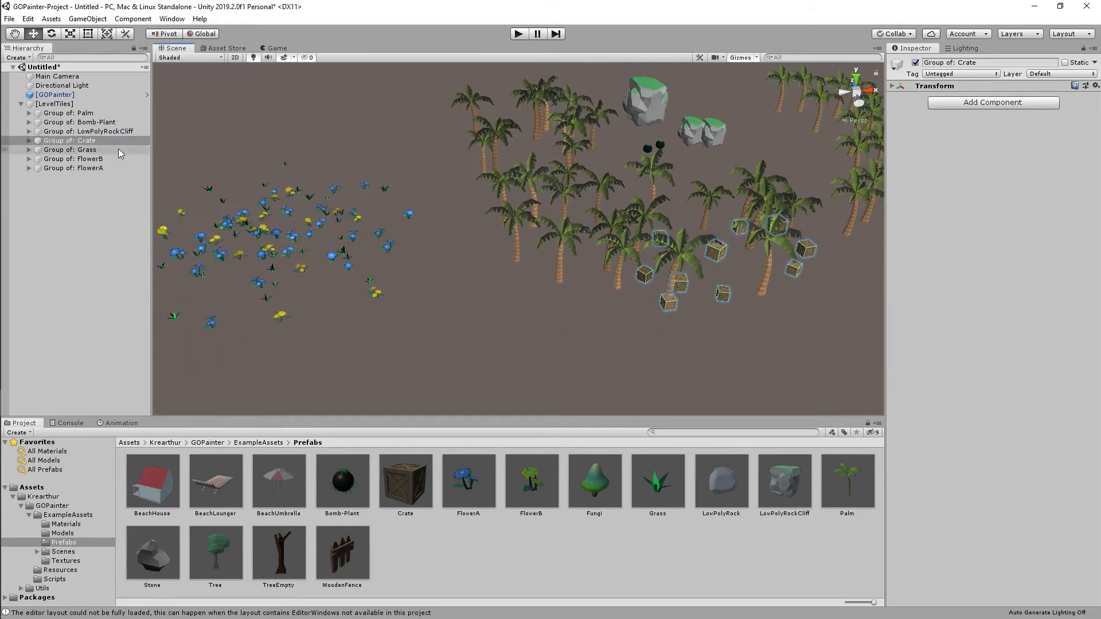
pyautogui.click(86, 150)
pyautogui.click(90, 160)
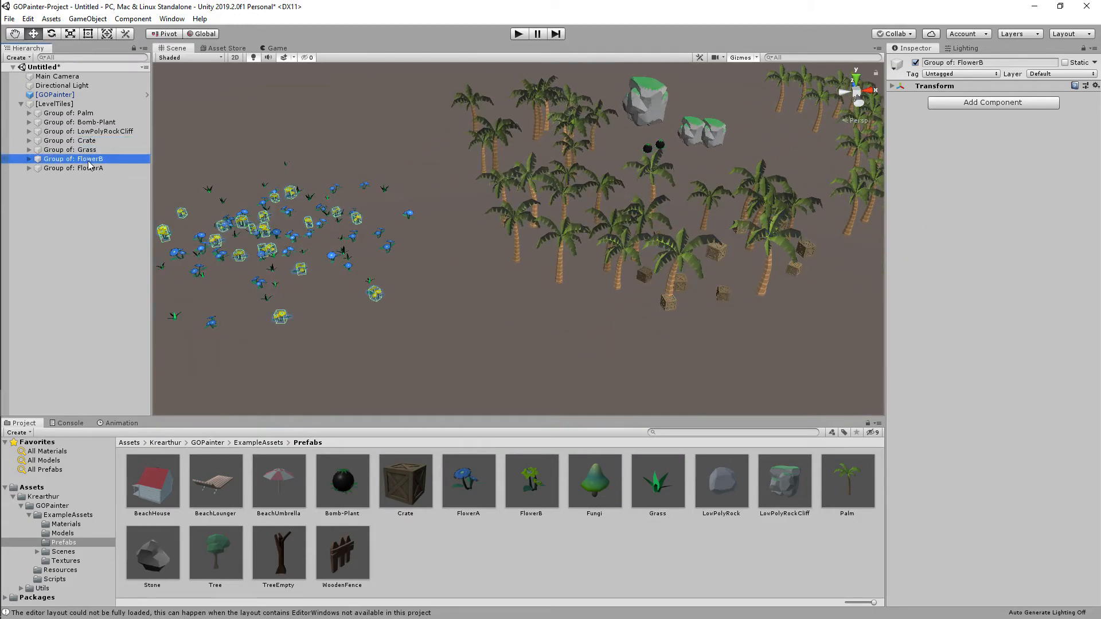
pyautogui.click(90, 169)
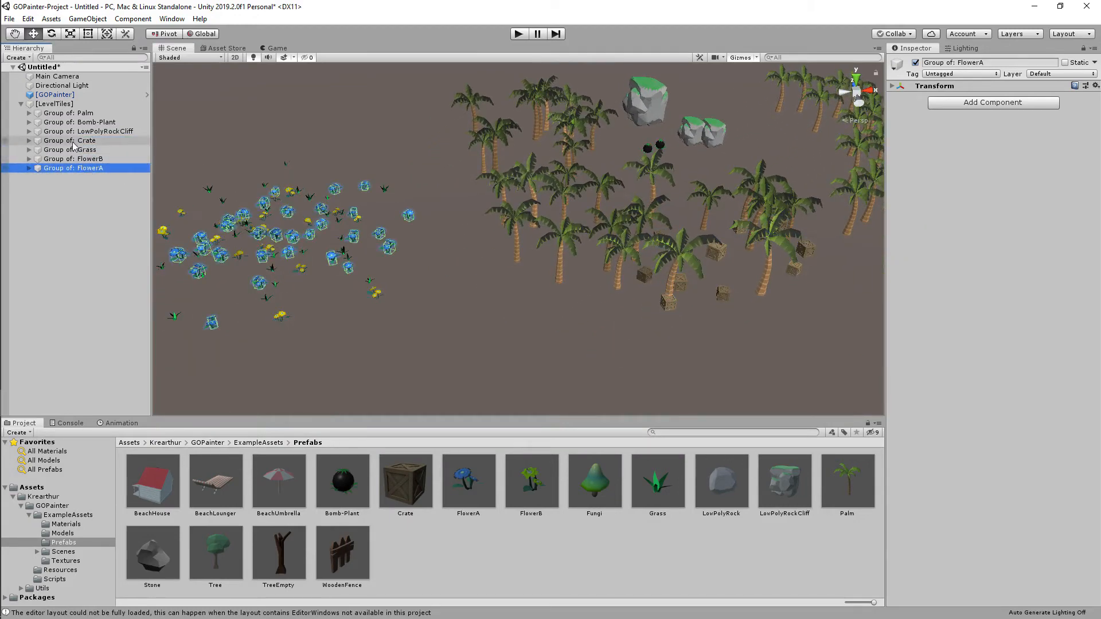
pyautogui.click(59, 107)
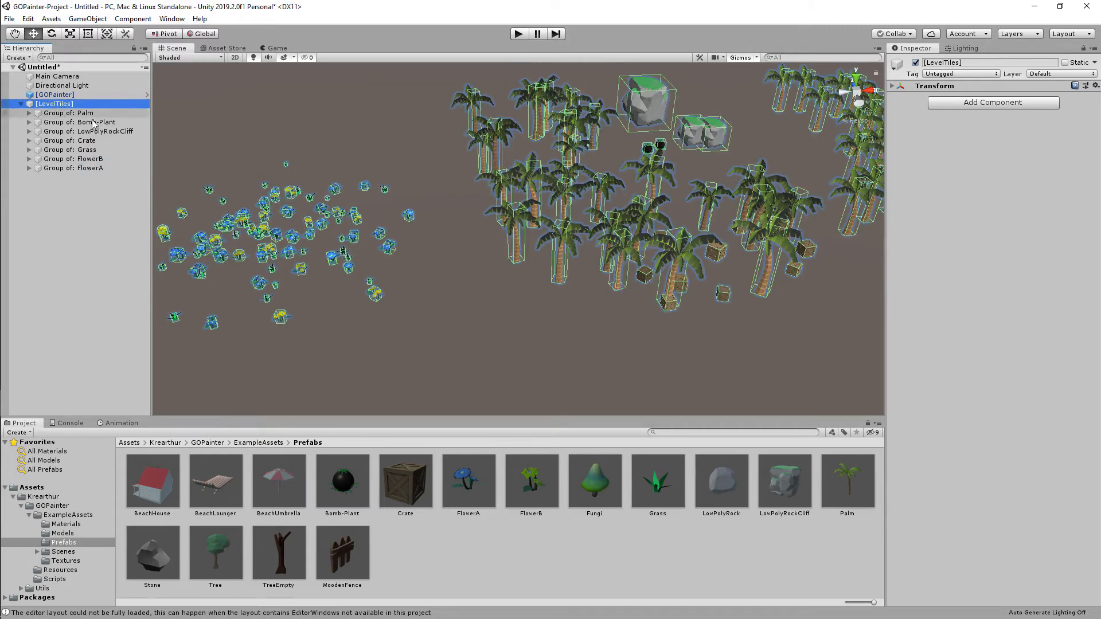
pyautogui.press('f')
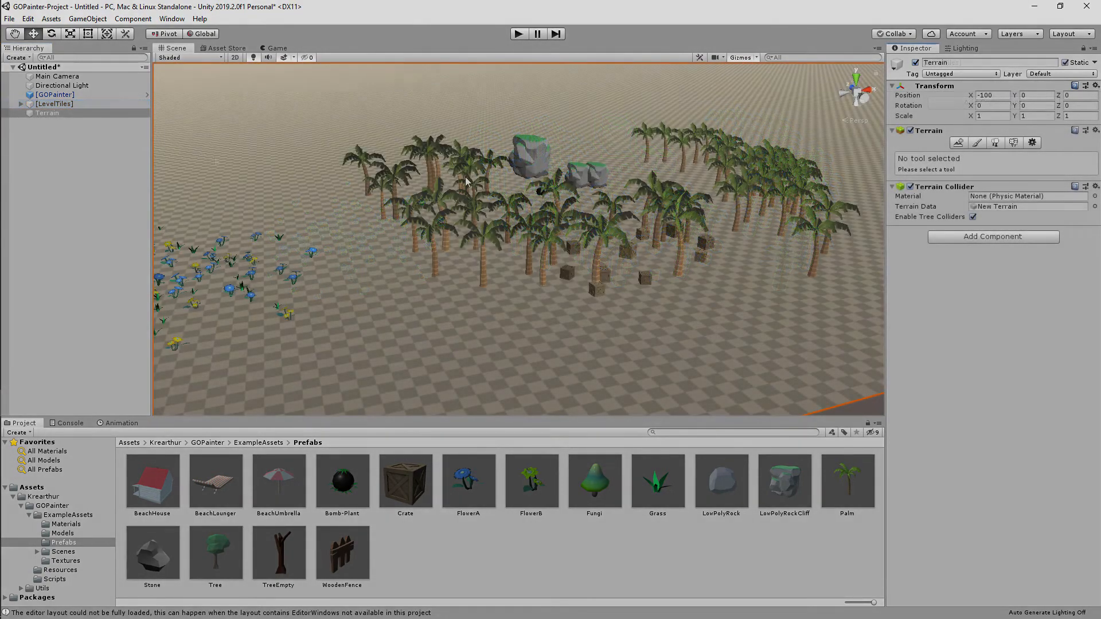
# - Assign the terrain to the Water layer, matching the painter's canvas layer, and raise hills beside the palms with a size 17 brush
pyautogui.moveTo(466, 181)
pyautogui.keyDown('alt'); pyautogui.mouseDown()
pyautogui.moveTo(407, 182)
pyautogui.moveTo(418, 231)
pyautogui.moveTo(442, 197)
pyautogui.moveTo(465, 198)
pyautogui.mouseUp(); pyautogui.keyUp('alt')
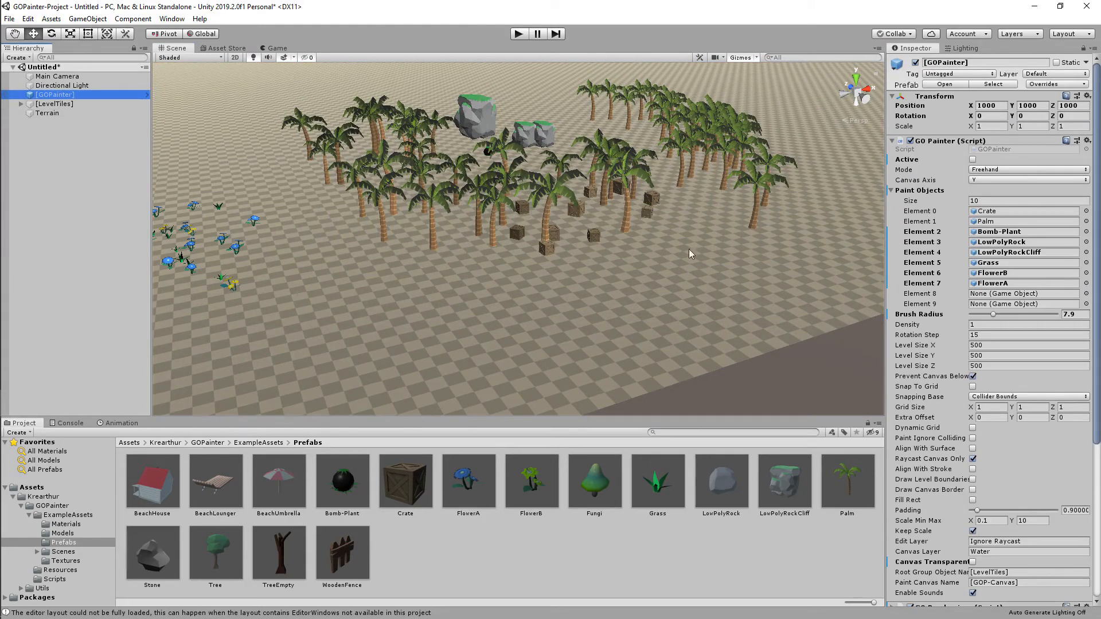
pyautogui.scroll(-7, 930, 284)
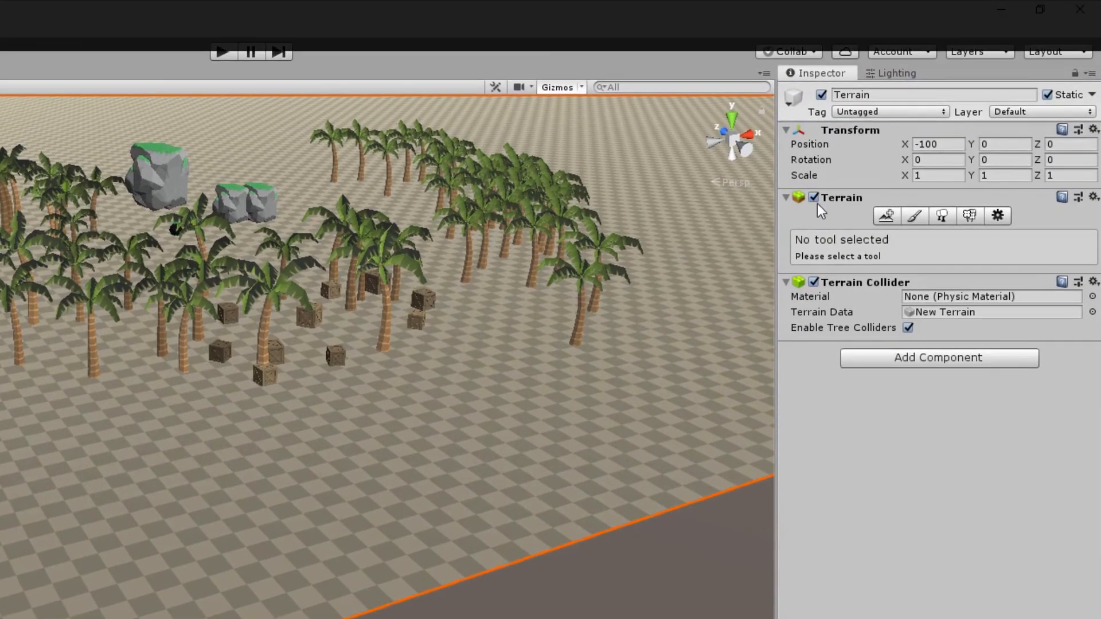
pyautogui.click(1006, 111)
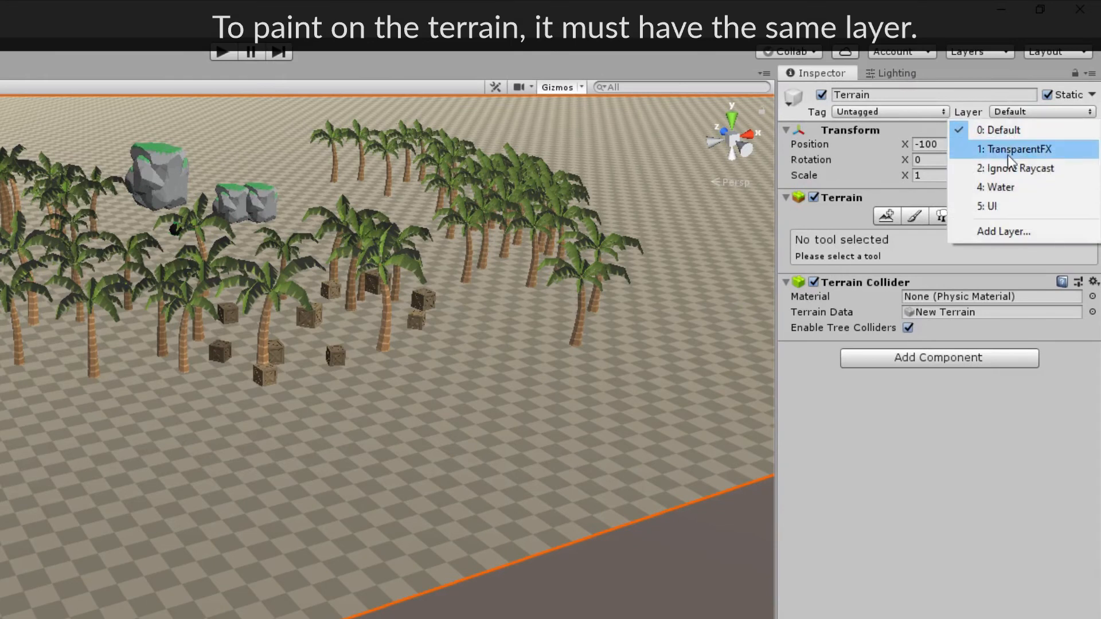
pyautogui.click(1009, 187)
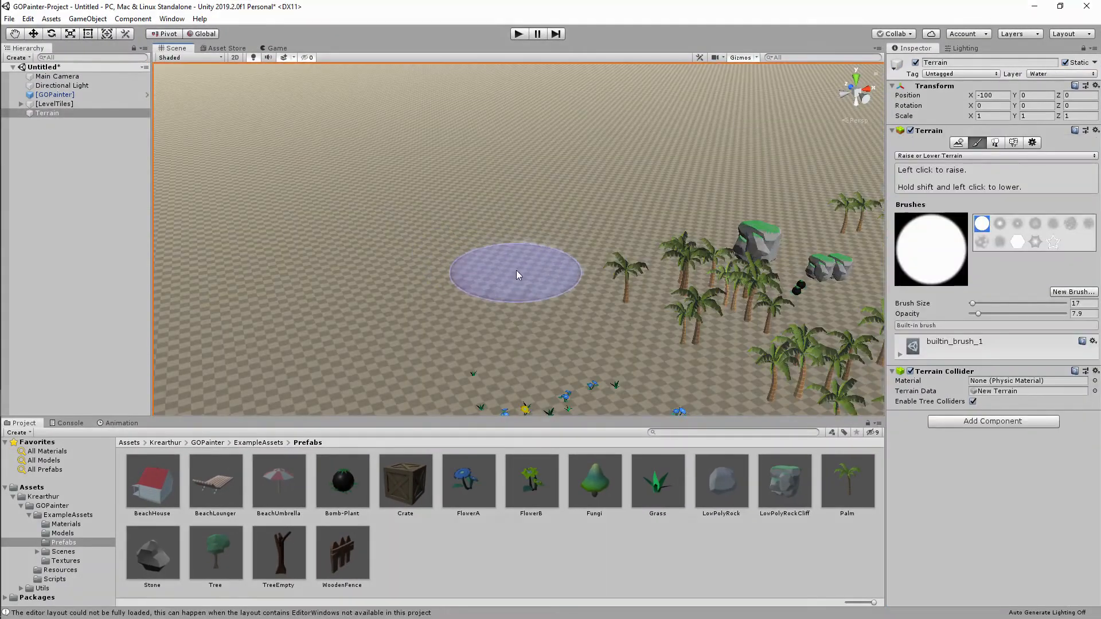
pyautogui.moveTo(459, 276)
pyautogui.mouseDown()
pyautogui.moveTo(445, 281)
pyautogui.moveTo(528, 235)
pyautogui.moveTo(577, 229)
pyautogui.moveTo(575, 248)
pyautogui.moveTo(552, 259)
pyautogui.moveTo(579, 300)
pyautogui.moveTo(545, 328)
pyautogui.moveTo(405, 343)
pyautogui.moveTo(338, 332)
pyautogui.moveTo(517, 266)
pyautogui.moveTo(593, 288)
pyautogui.moveTo(531, 263)
pyautogui.mouseUp()
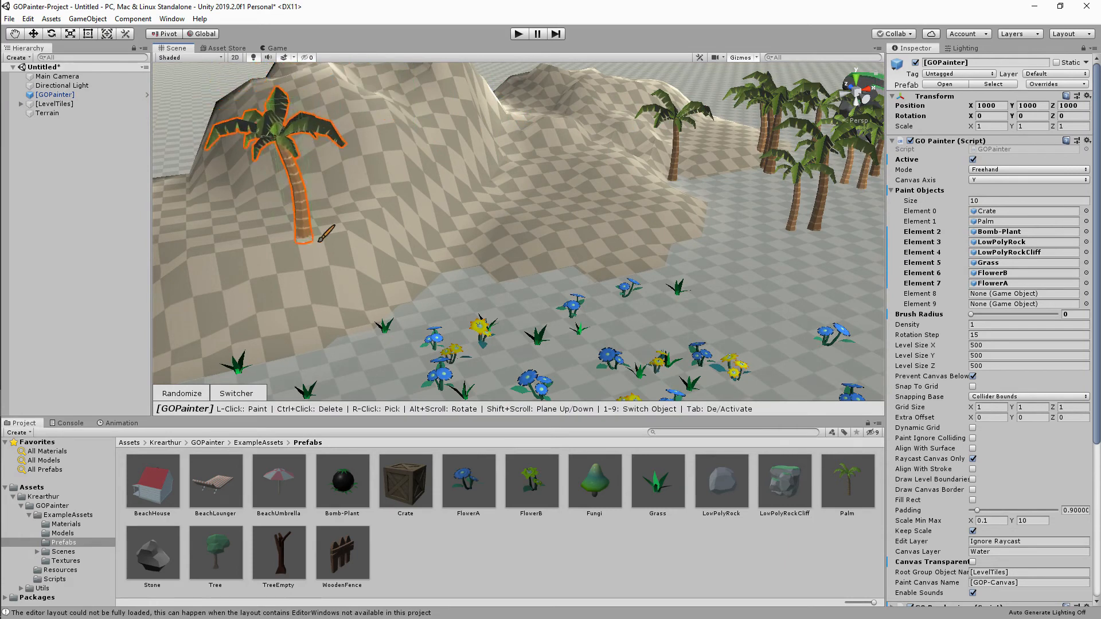
# - Place a palm on the low hill with brush radius 0, and paint mixed grass and flowers over the slopes
pyautogui.click(597, 208)
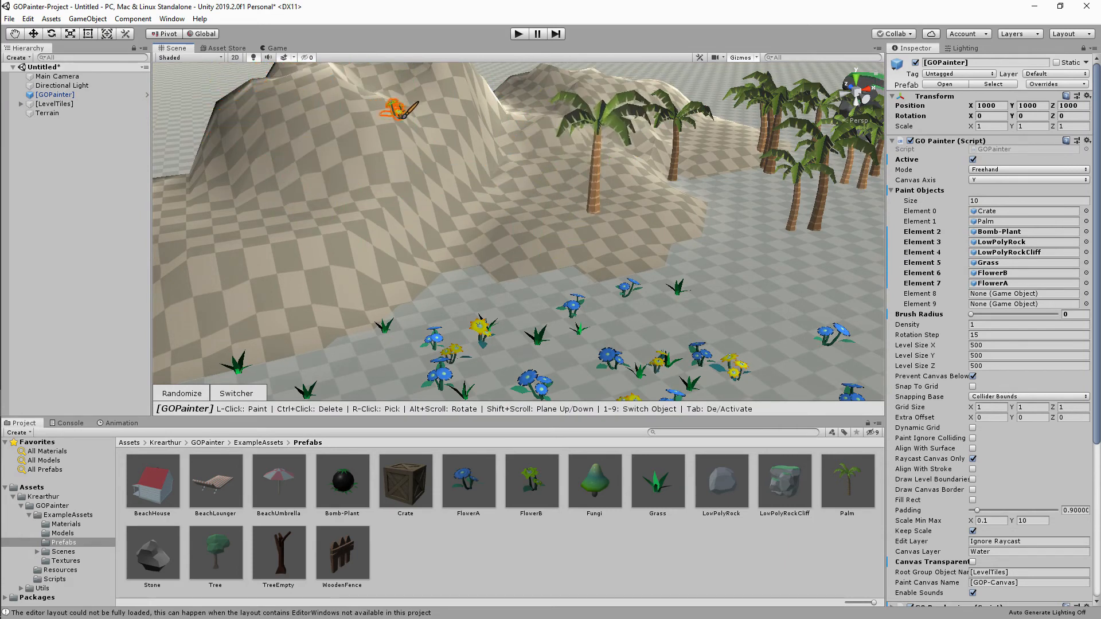
pyautogui.moveTo(271, 251)
pyautogui.mouseDown()
pyautogui.moveTo(332, 284)
pyautogui.moveTo(370, 210)
pyautogui.moveTo(385, 114)
pyautogui.moveTo(457, 163)
pyautogui.mouseUp()
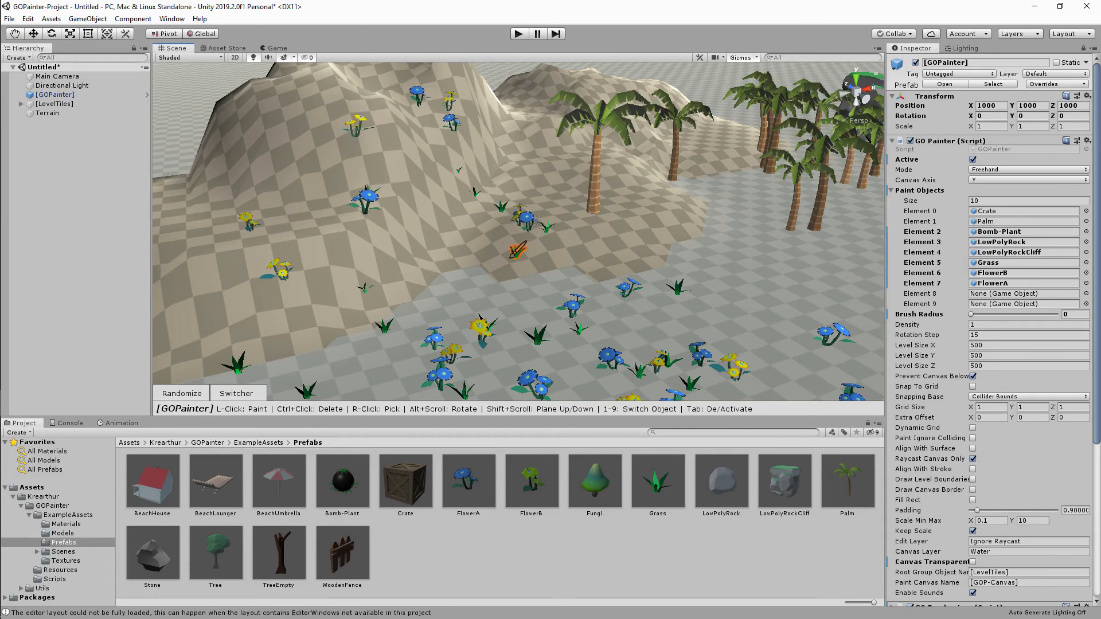
pyautogui.moveTo(486, 255); pyautogui.dragTo(584, 267, button='right')
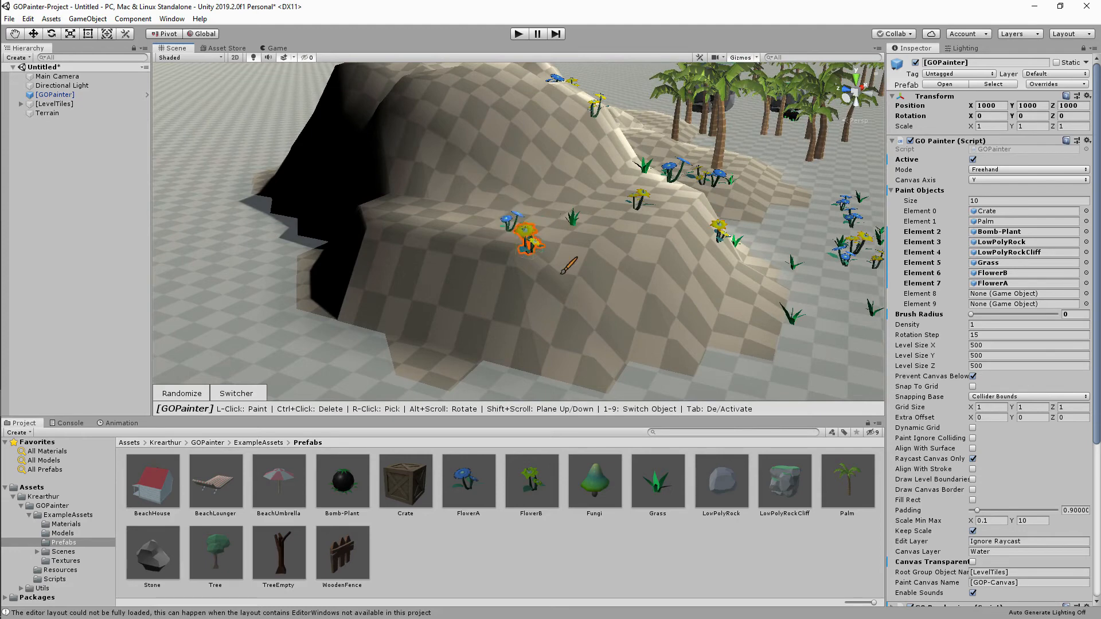
pyautogui.scroll(5, 574, 272)
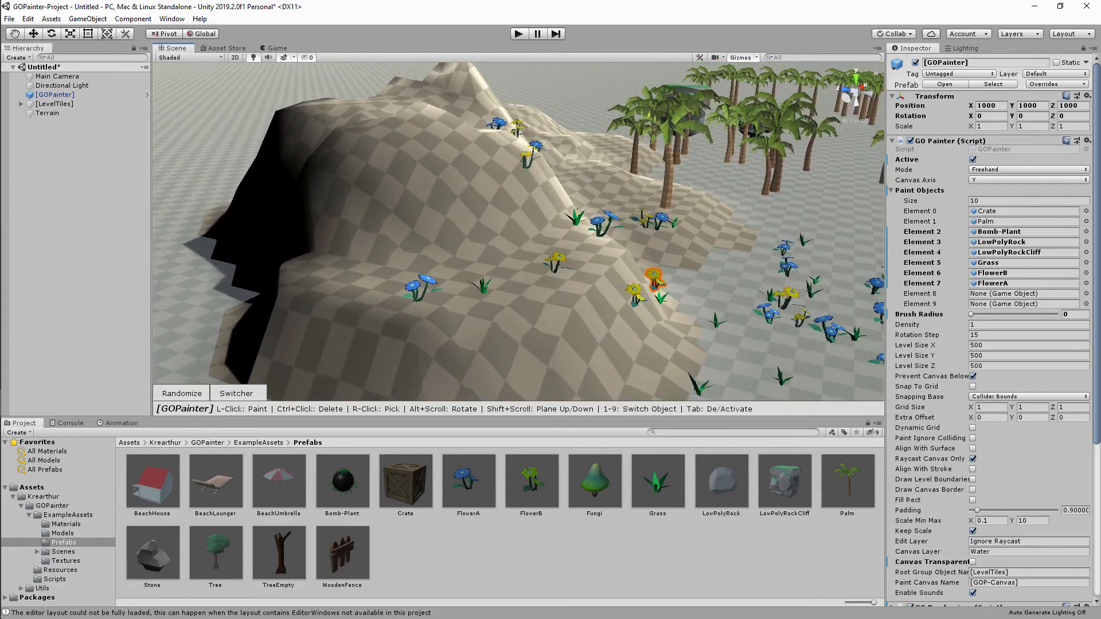
# - Enable Align With Surface for the painter and pick the palm on the hill as the object to paint
pyautogui.scroll(-3, 953, 370)
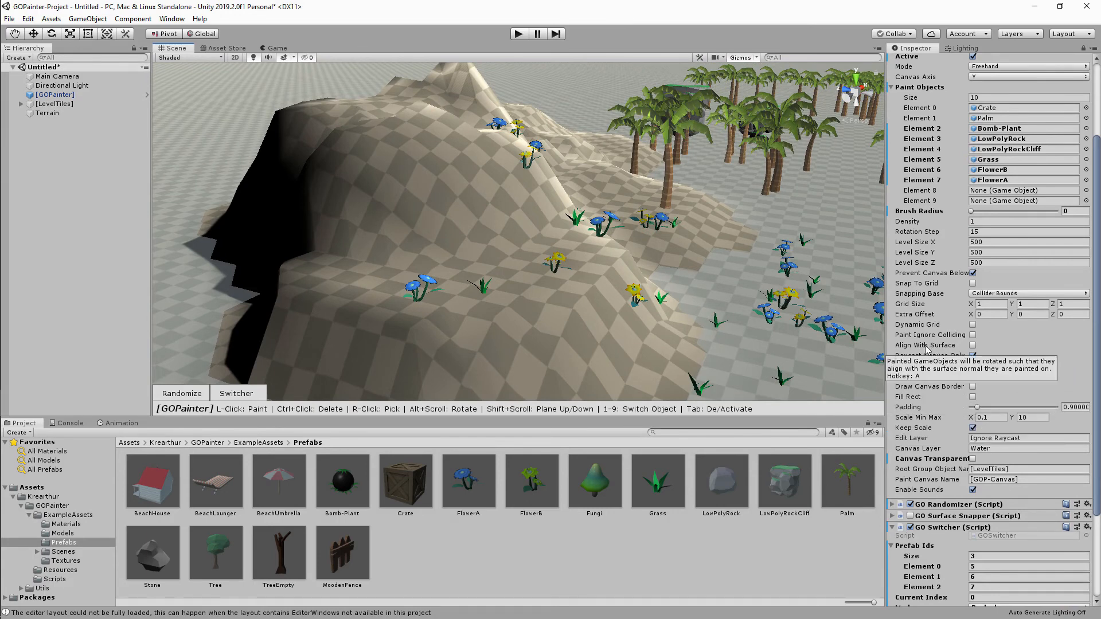
pyautogui.click(973, 346)
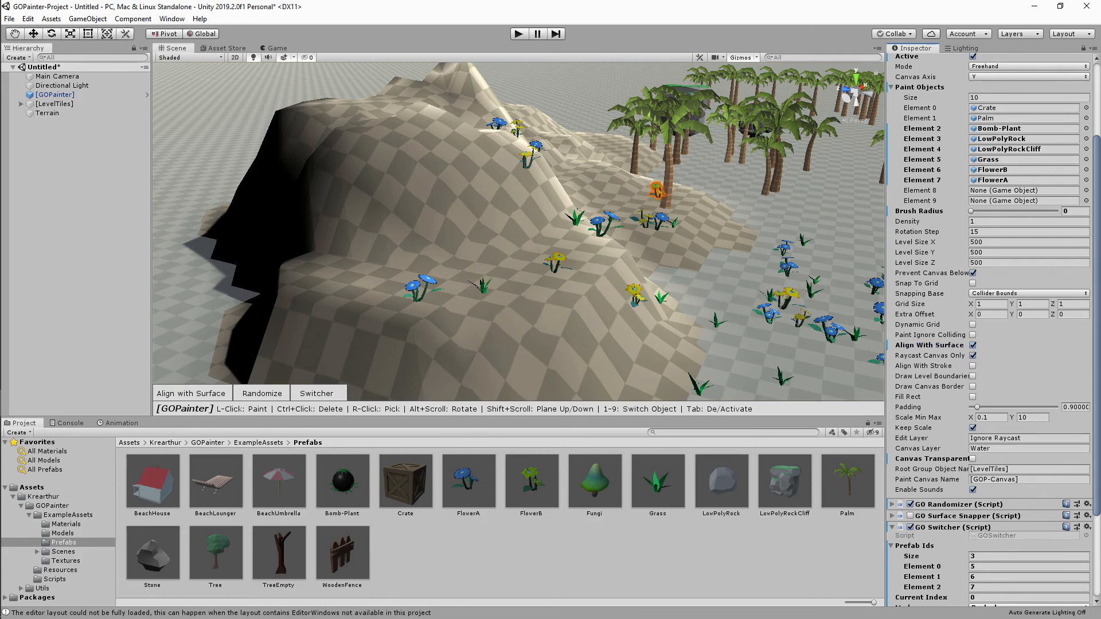
pyautogui.rightClick(666, 195)
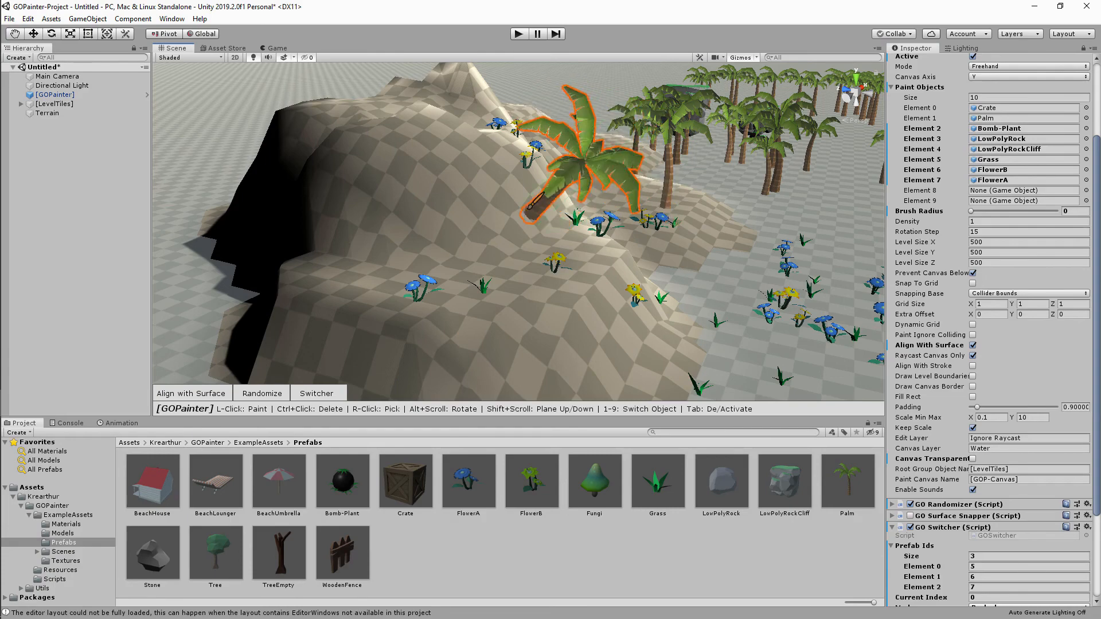